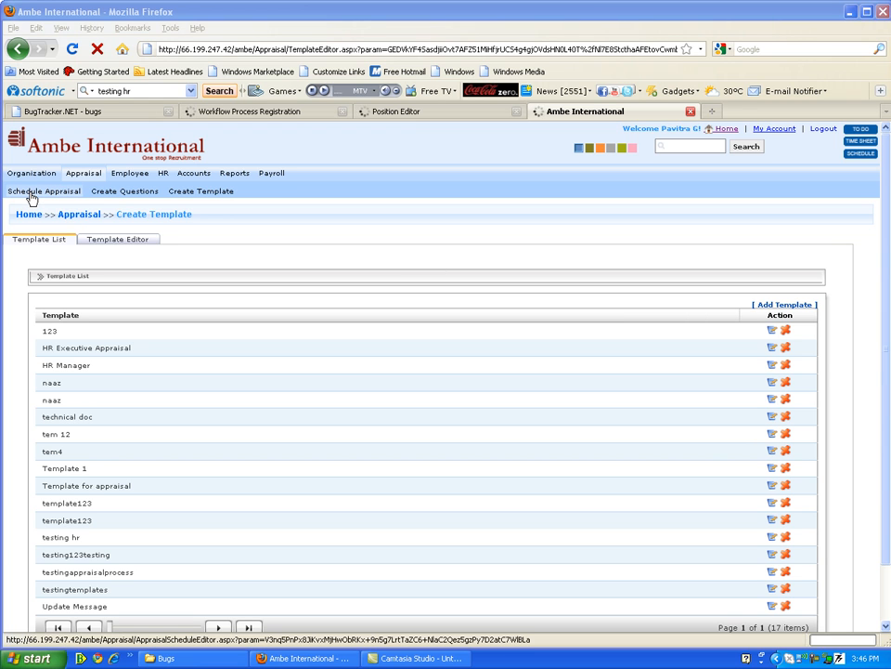
Step: Open the Schedule Appraisal page and start adding a new appraisal schedule
{"action": "left_click", "coordinate": [31, 197]}
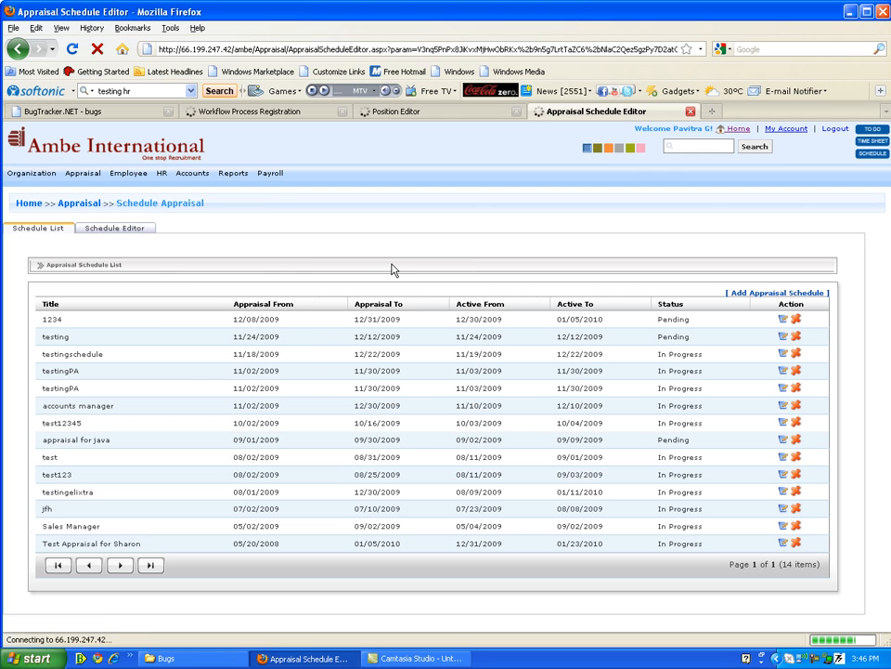
{"action": "left_click", "coordinate": [733, 294]}
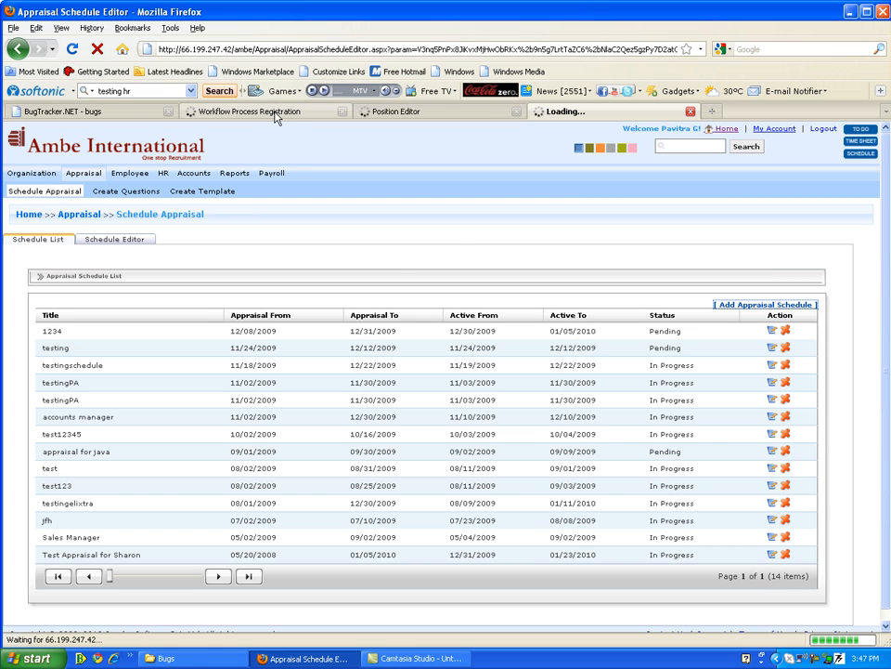
Step: Switch to the Workflow Process Registration page and examine the actions listed for process TESTINGAPPRASISALHR
{"action": "left_click", "coordinate": [215, 112]}
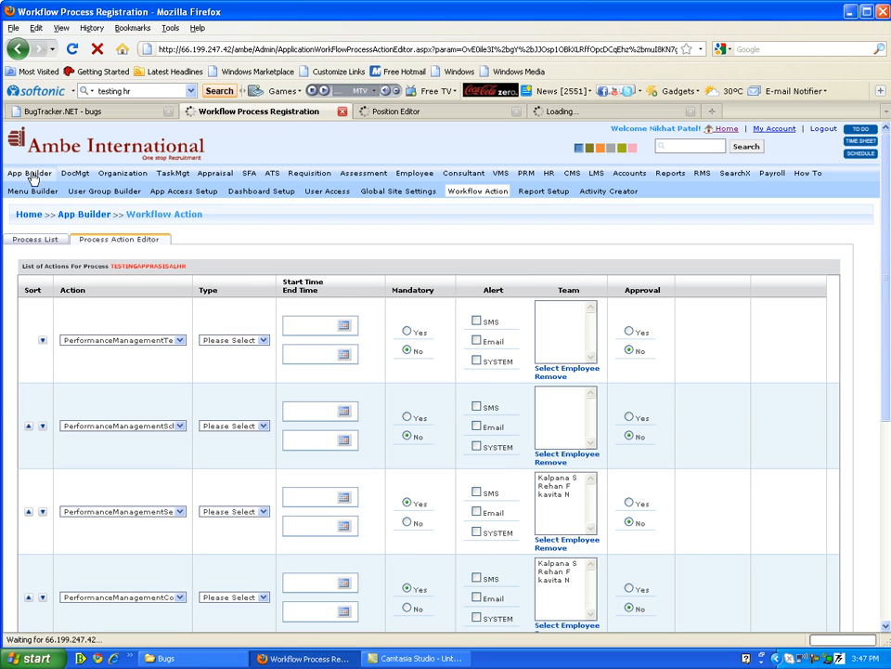
{"action": "left_click", "coordinate": [465, 199]}
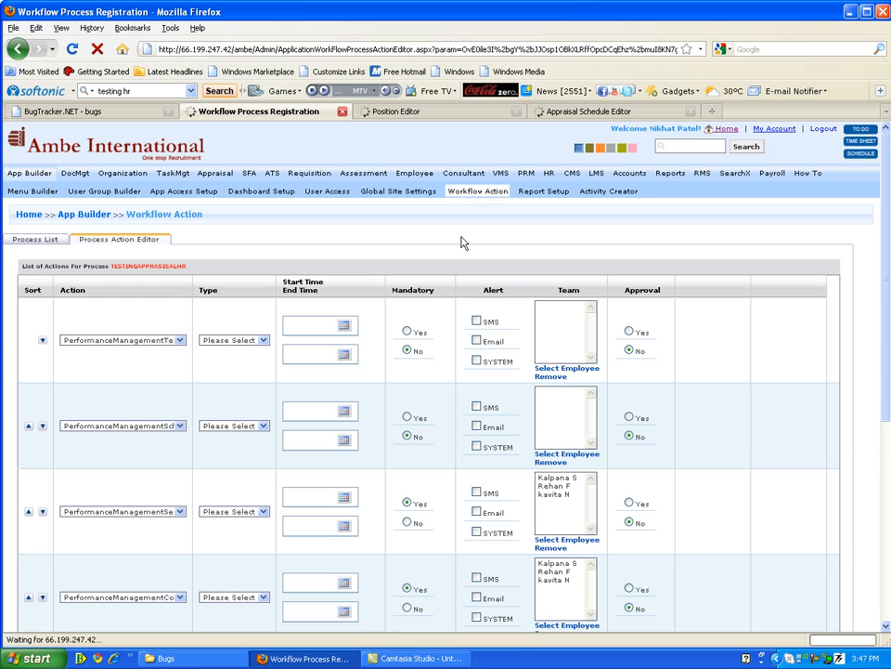
{"action": "scroll", "coordinate": [461, 242], "scroll_direction": "down", "scroll_amount": 2}
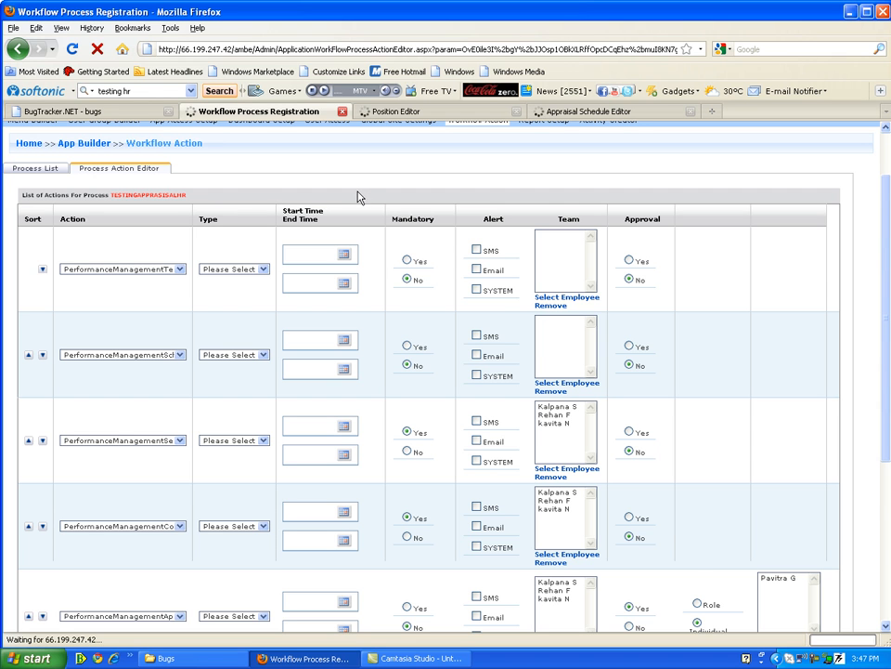
{"action": "scroll", "coordinate": [355, 196], "scroll_direction": "down", "scroll_amount": 6}
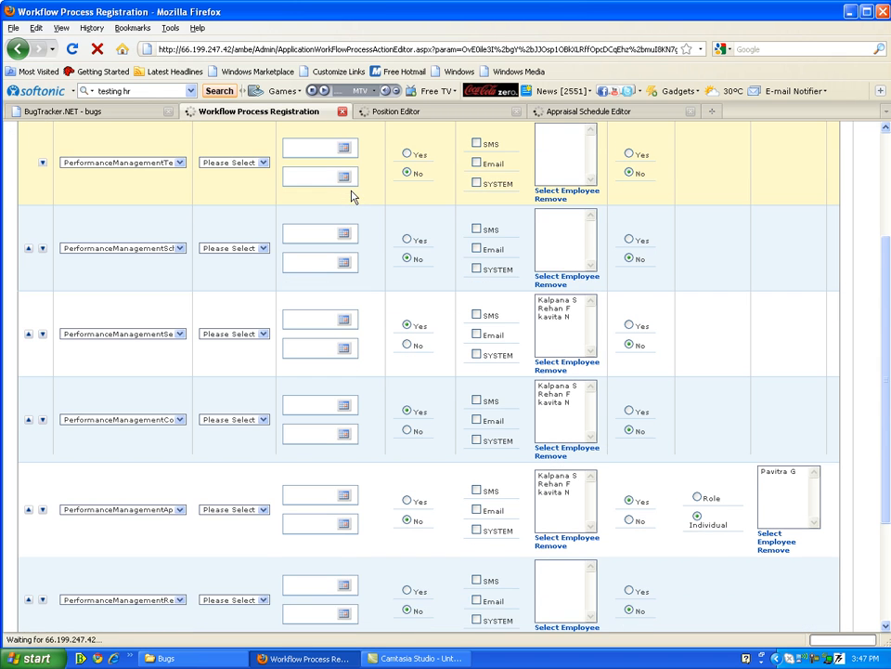
{"action": "scroll", "coordinate": [353, 195], "scroll_direction": "down", "scroll_amount": 2}
{"action": "scroll", "coordinate": [307, 198], "scroll_direction": "up", "scroll_amount": 6}
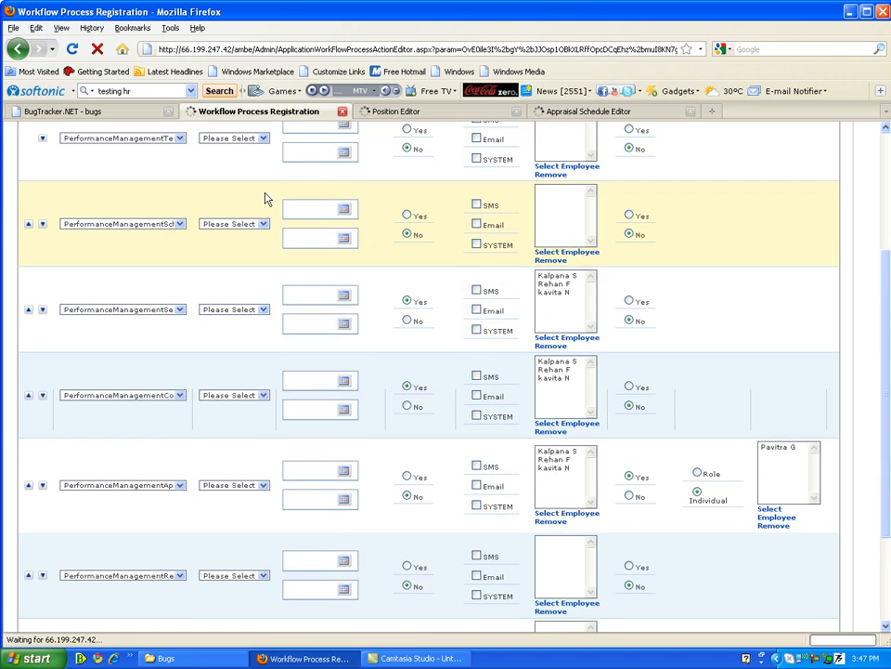
Step: Check the available Action and Type choices for the first action of the process
{"action": "left_click", "coordinate": [180, 209]}
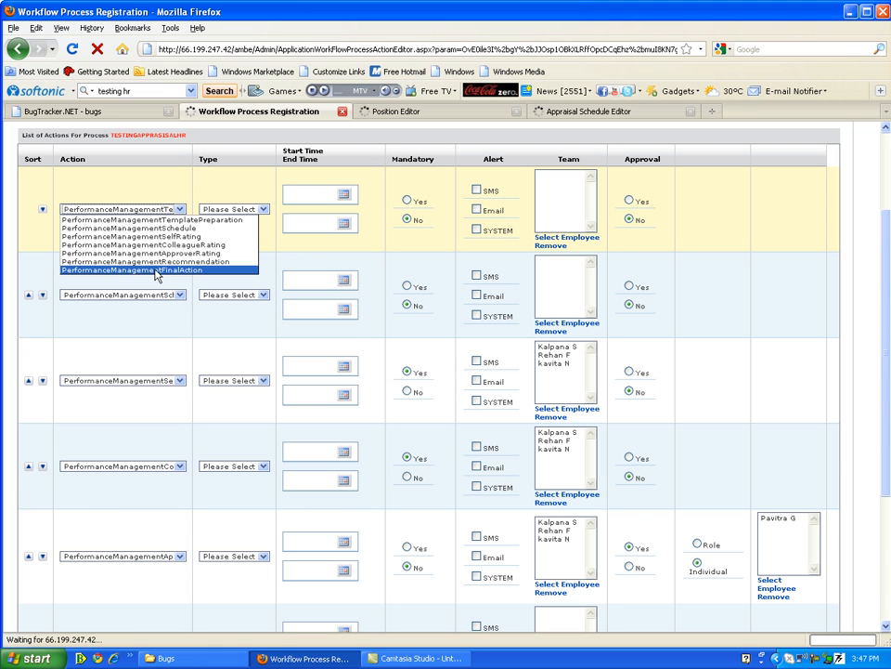
{"action": "left_click", "coordinate": [159, 163]}
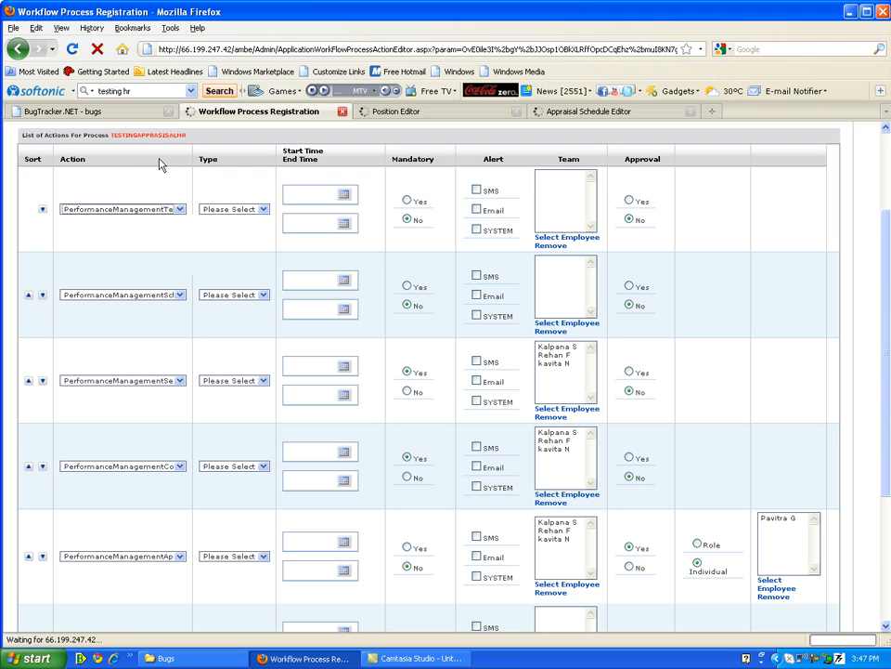
{"action": "left_click", "coordinate": [131, 216]}
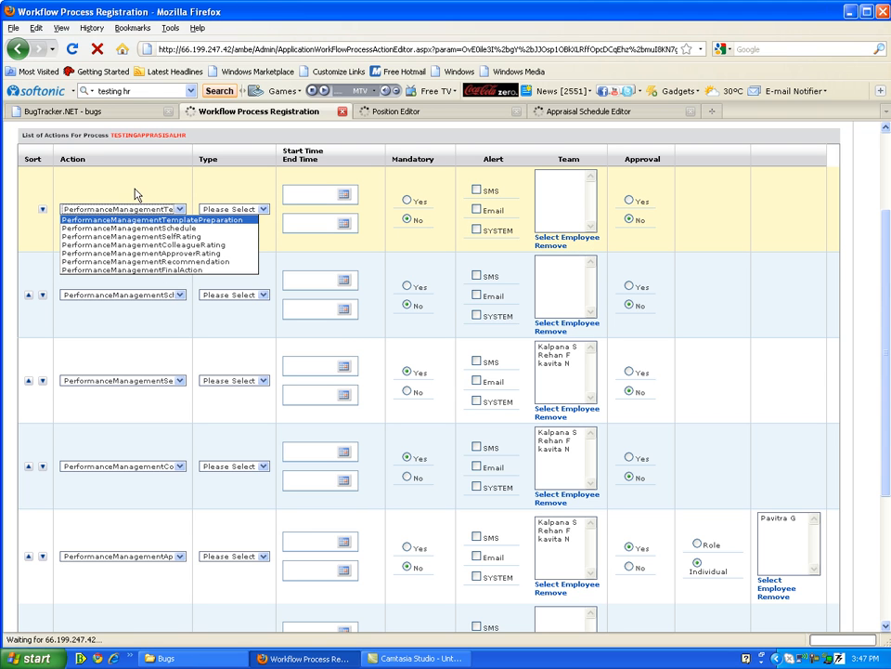
{"action": "left_click", "coordinate": [132, 194]}
{"action": "left_click", "coordinate": [223, 210]}
{"action": "left_click", "coordinate": [252, 183]}
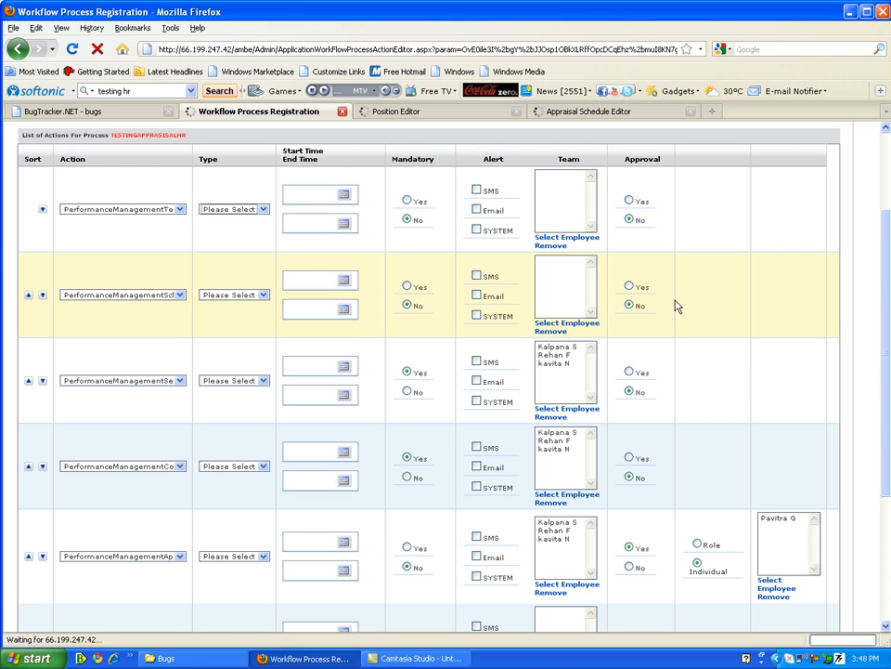
Step: Review the Mandatory, Alert, Team and Approval settings of every action in the process
{"action": "scroll", "coordinate": [672, 300], "scroll_direction": "down", "scroll_amount": 2}
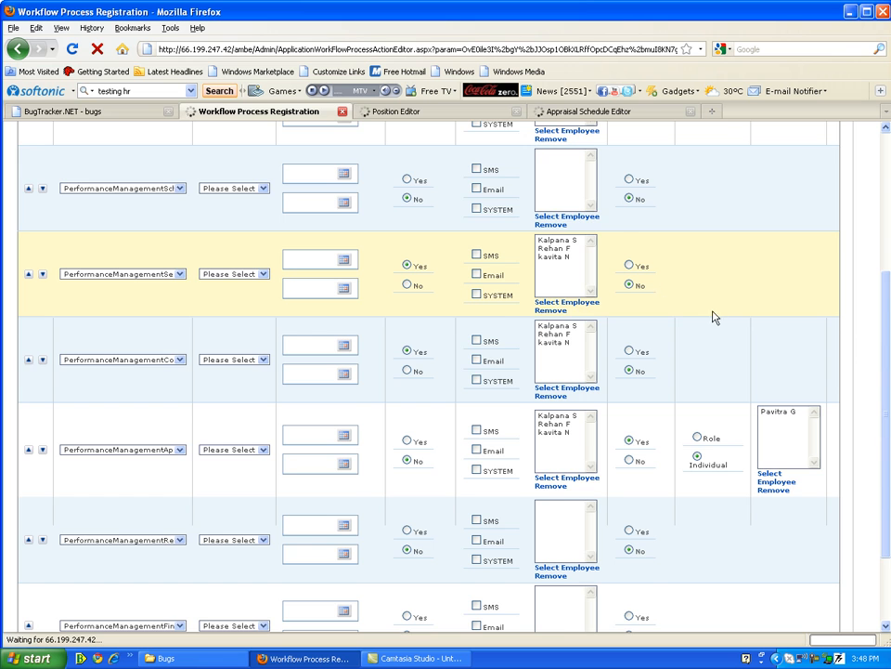
{"action": "scroll", "coordinate": [709, 316], "scroll_direction": "down", "scroll_amount": 2}
{"action": "scroll", "coordinate": [709, 316], "scroll_direction": "up", "scroll_amount": 5}
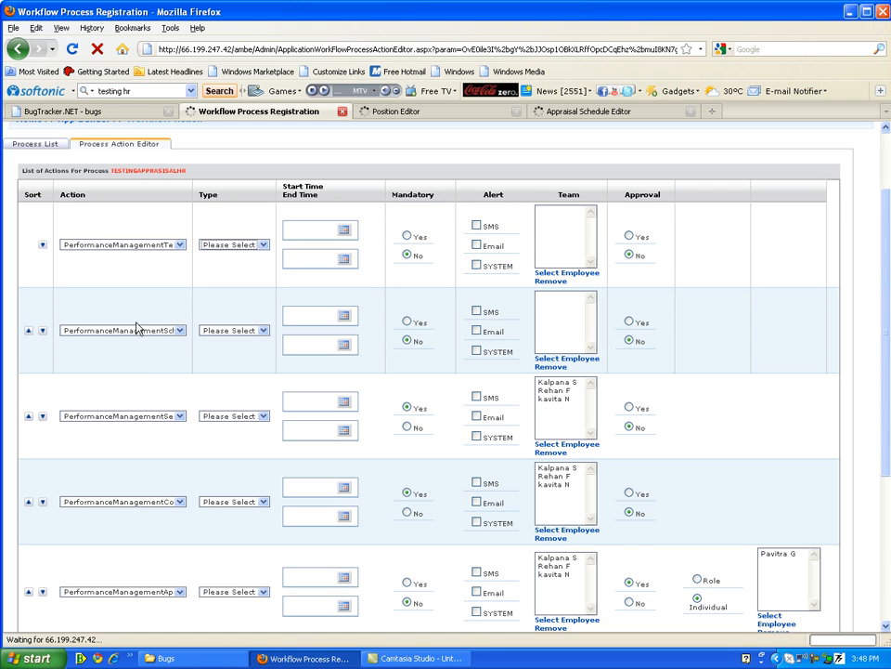
{"action": "scroll", "coordinate": [139, 354], "scroll_direction": "down", "scroll_amount": 3}
{"action": "scroll", "coordinate": [139, 353], "scroll_direction": "up", "scroll_amount": 2}
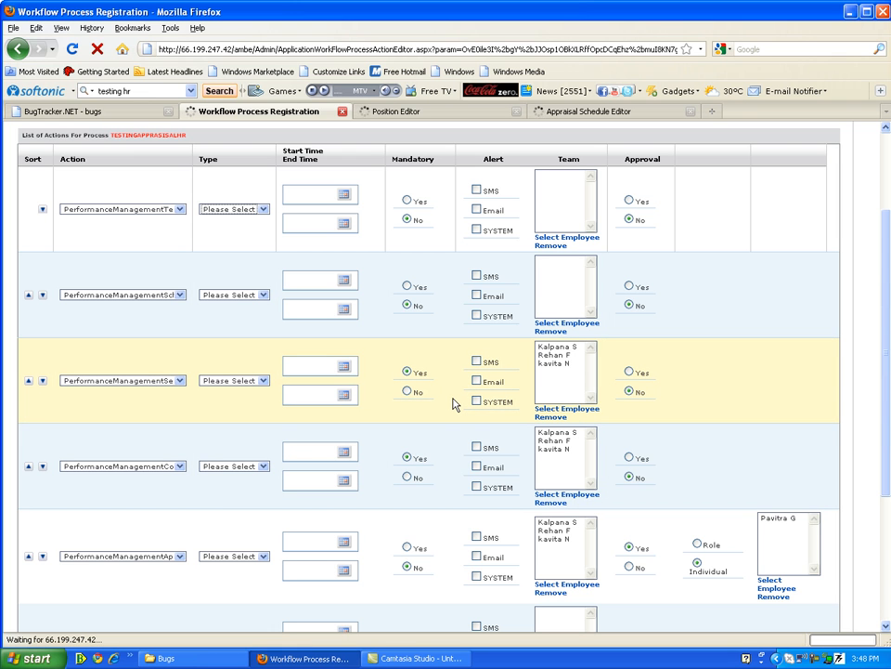
{"action": "scroll", "coordinate": [450, 399], "scroll_direction": "down", "scroll_amount": 5}
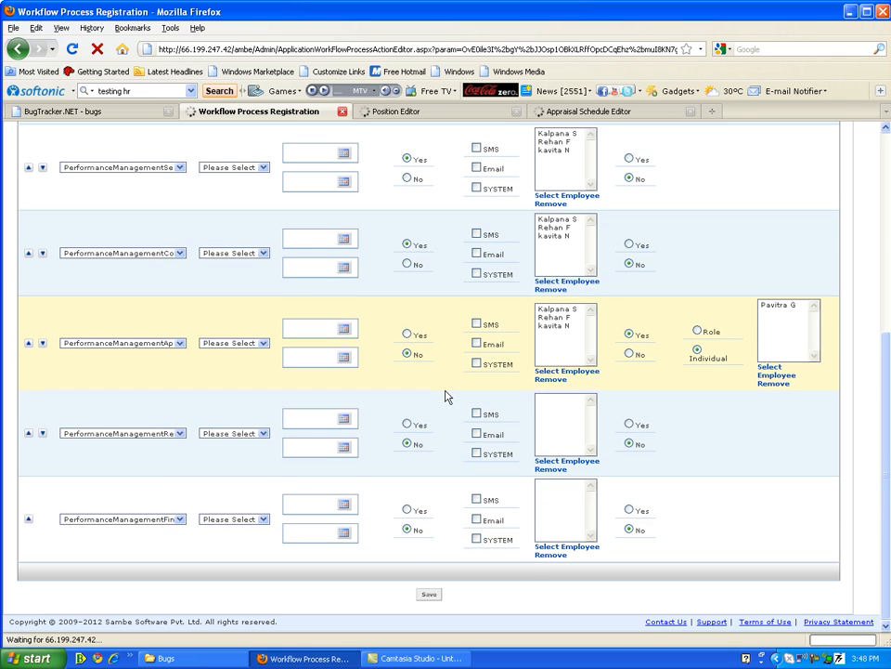
{"action": "scroll", "coordinate": [445, 396], "scroll_direction": "up", "scroll_amount": 3}
{"action": "scroll", "coordinate": [446, 396], "scroll_direction": "up", "scroll_amount": 3}
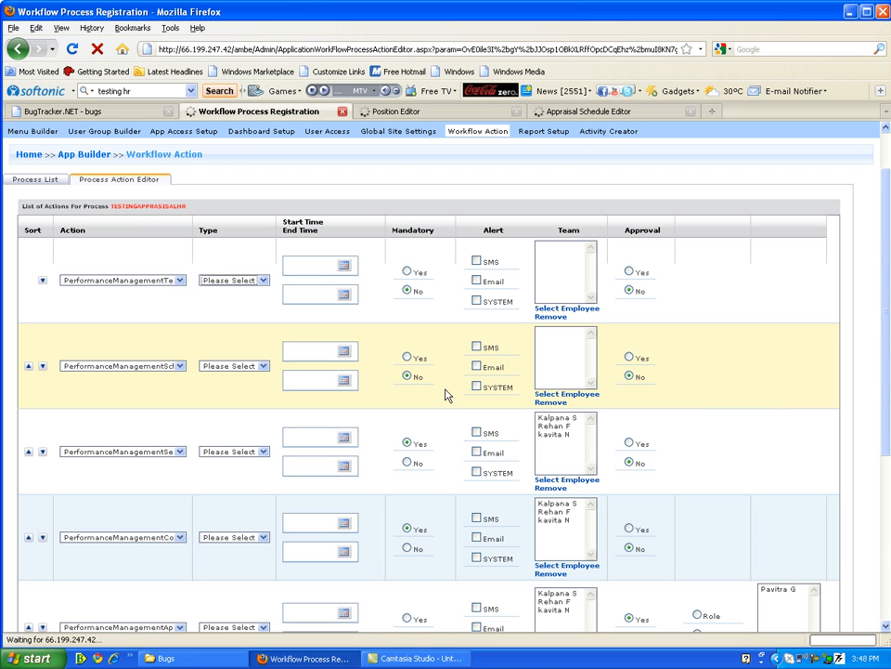
Step: Return to the Appraisal Schedule Editor and title the new schedule testinghrexecutive
{"action": "left_click", "coordinate": [561, 113]}
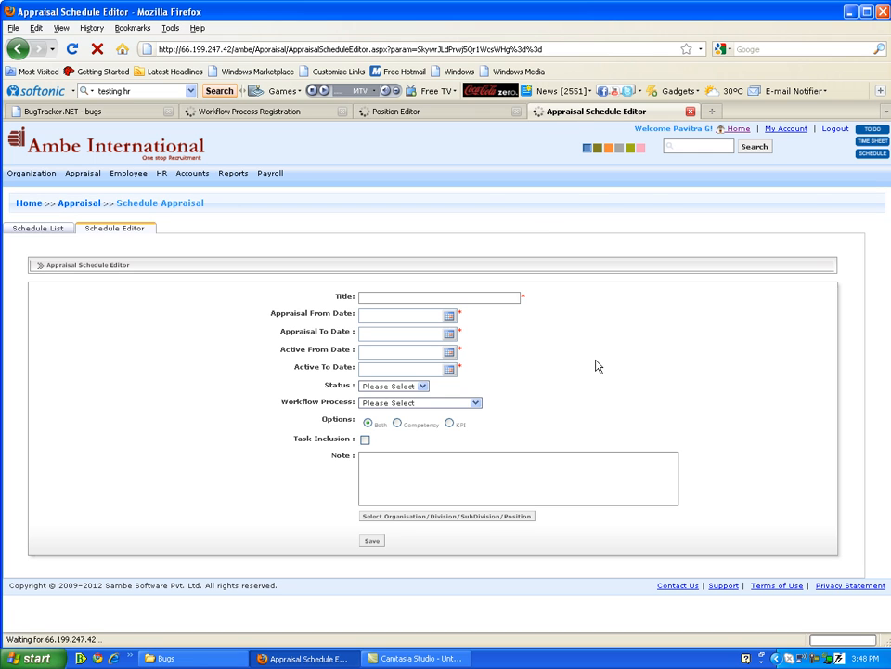
{"action": "left_click", "coordinate": [451, 298]}
{"action": "type", "text": "testinghrexecutive"}
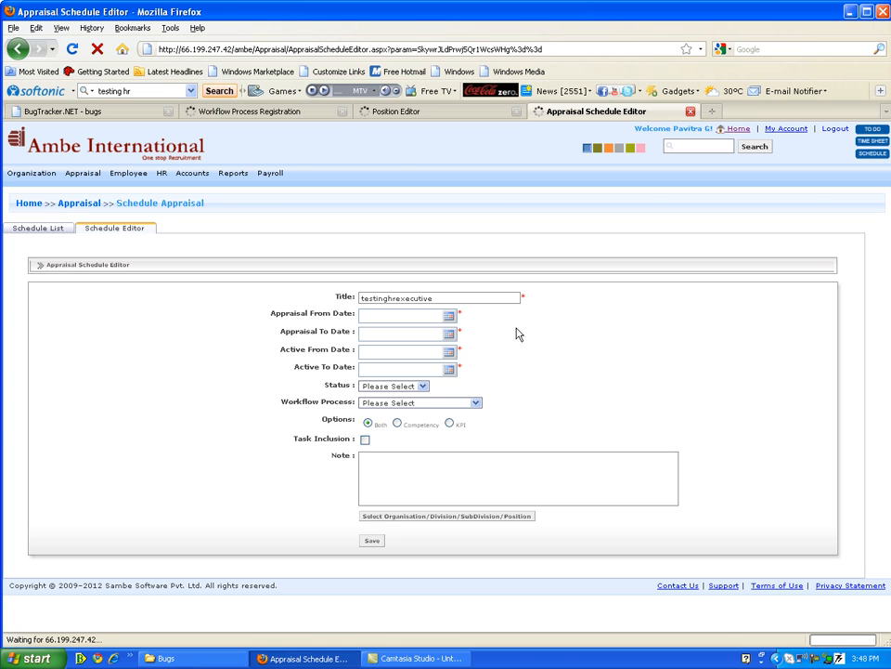
Step: Set the schedule's Appraisal From Date to 7/1/2009
{"action": "left_click", "coordinate": [451, 318]}
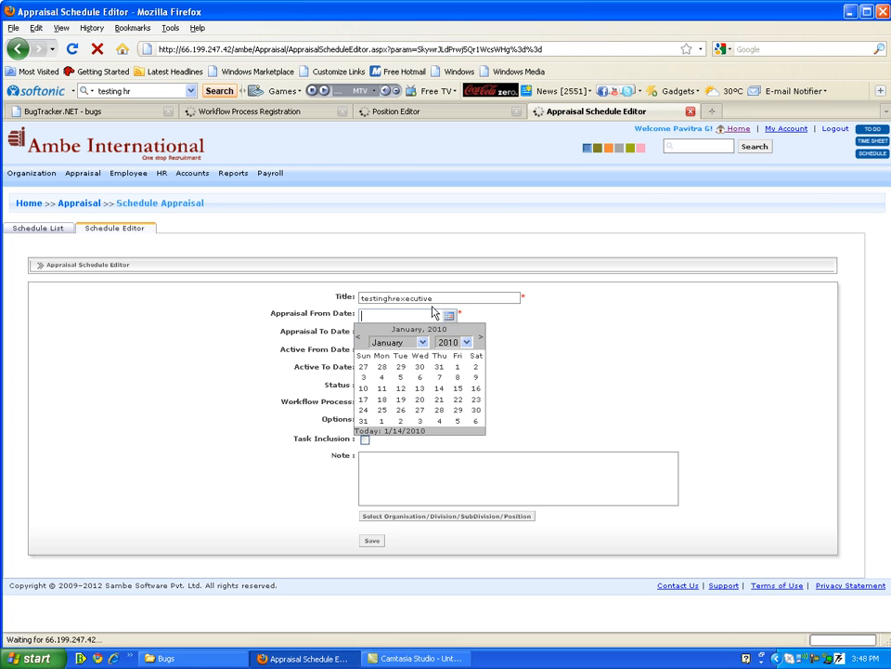
{"action": "left_click", "coordinate": [421, 343]}
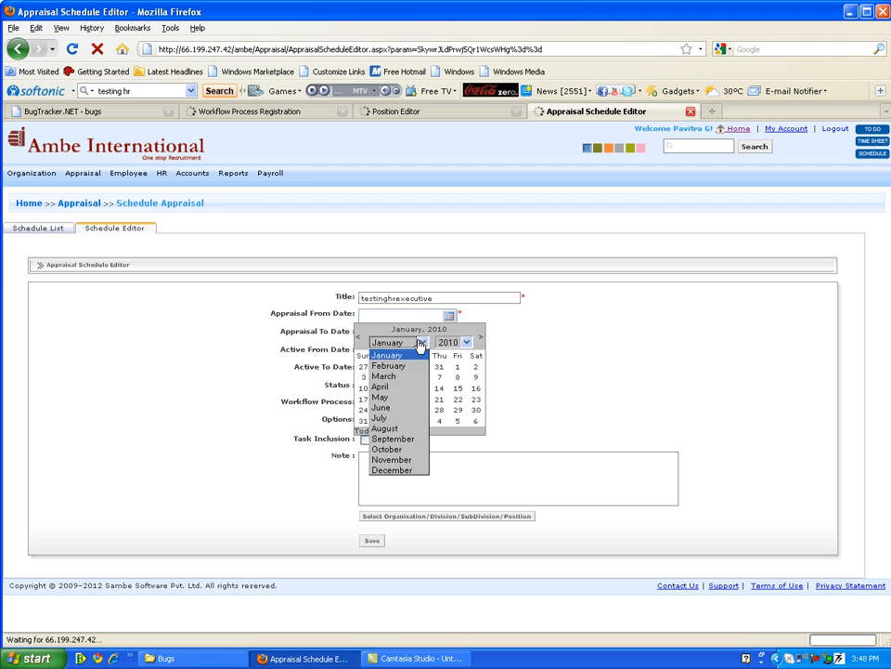
{"action": "left_click", "coordinate": [380, 420]}
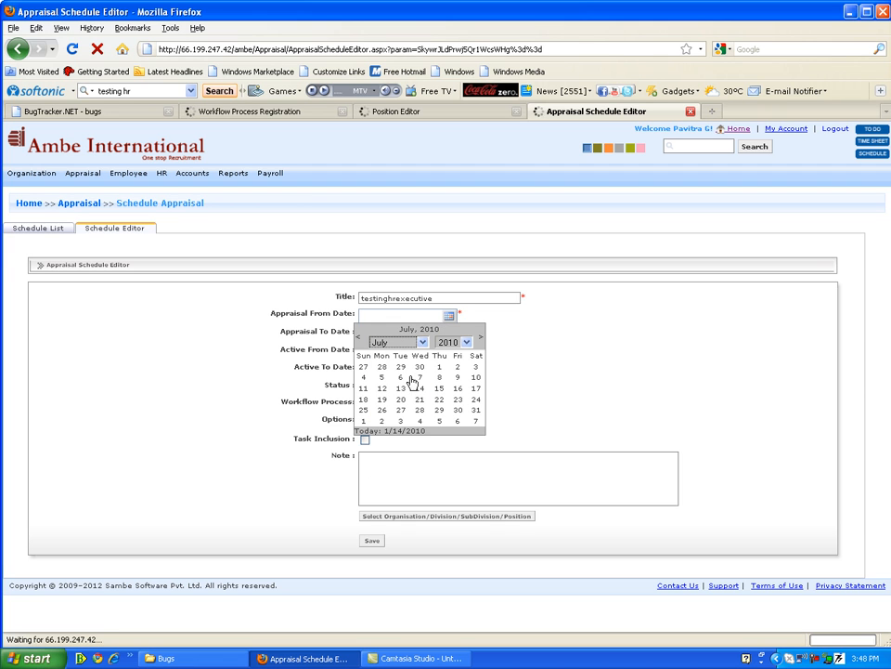
{"action": "left_click", "coordinate": [467, 343]}
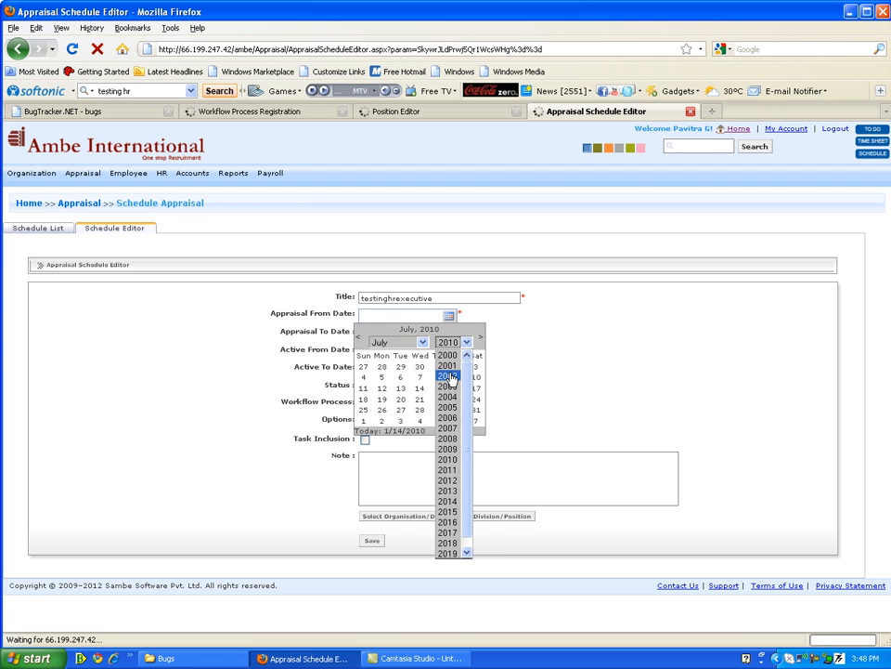
{"action": "left_click", "coordinate": [449, 450]}
{"action": "left_click", "coordinate": [420, 367]}
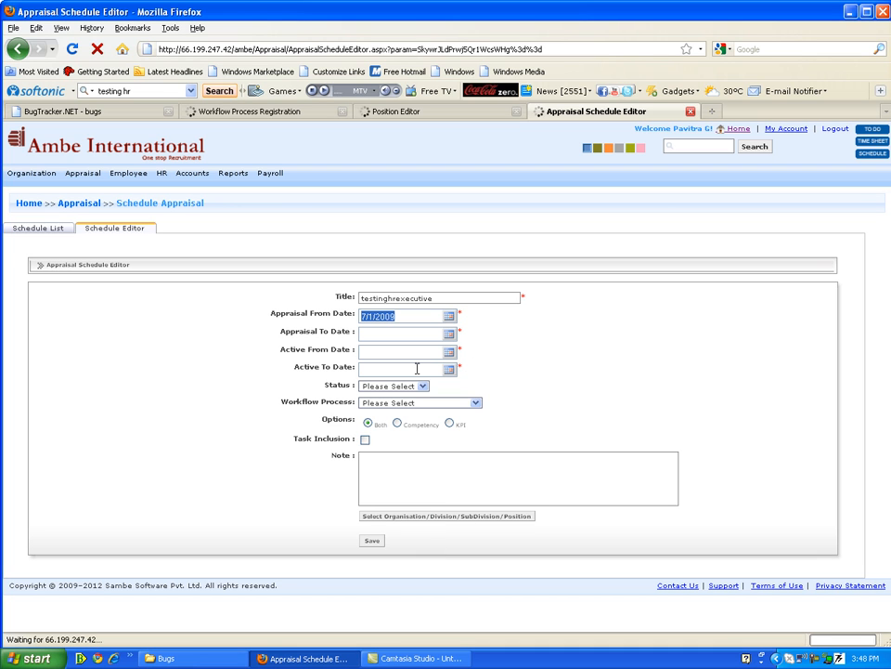
Step: Set the schedule's Appraisal To Date to 1/6/2010
{"action": "left_click", "coordinate": [452, 336]}
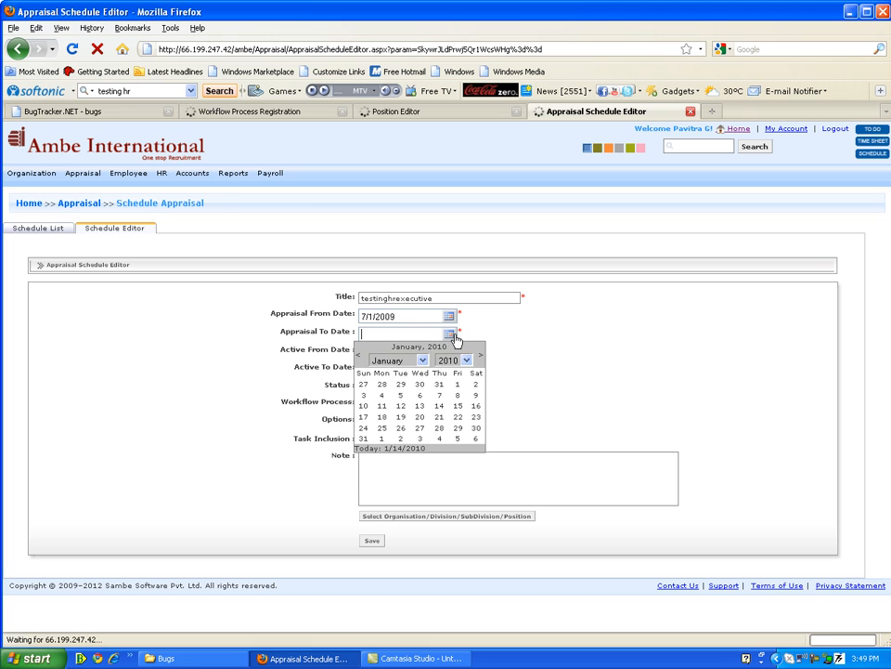
{"action": "left_click", "coordinate": [423, 361]}
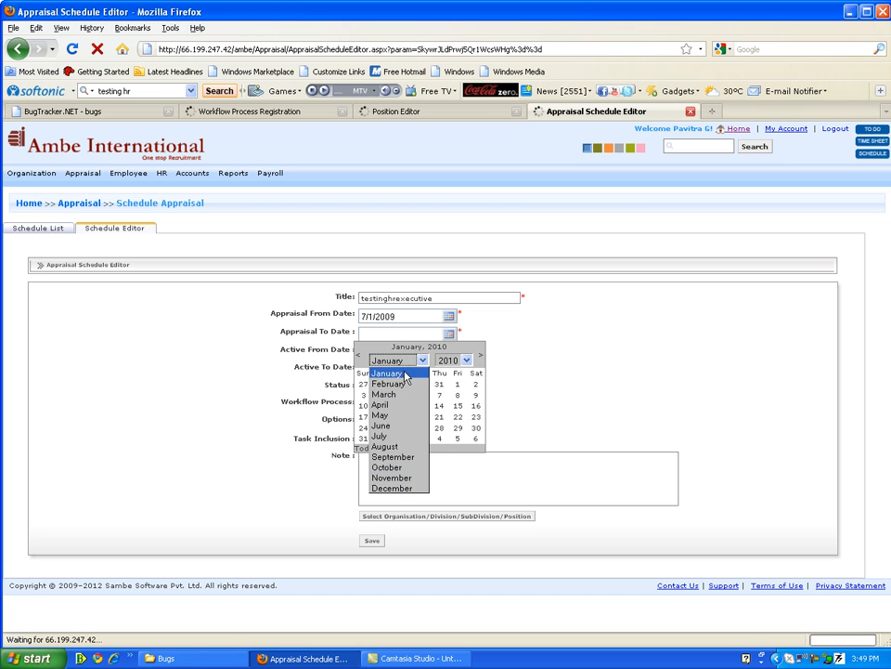
{"action": "left_click", "coordinate": [390, 372]}
{"action": "left_click", "coordinate": [420, 395]}
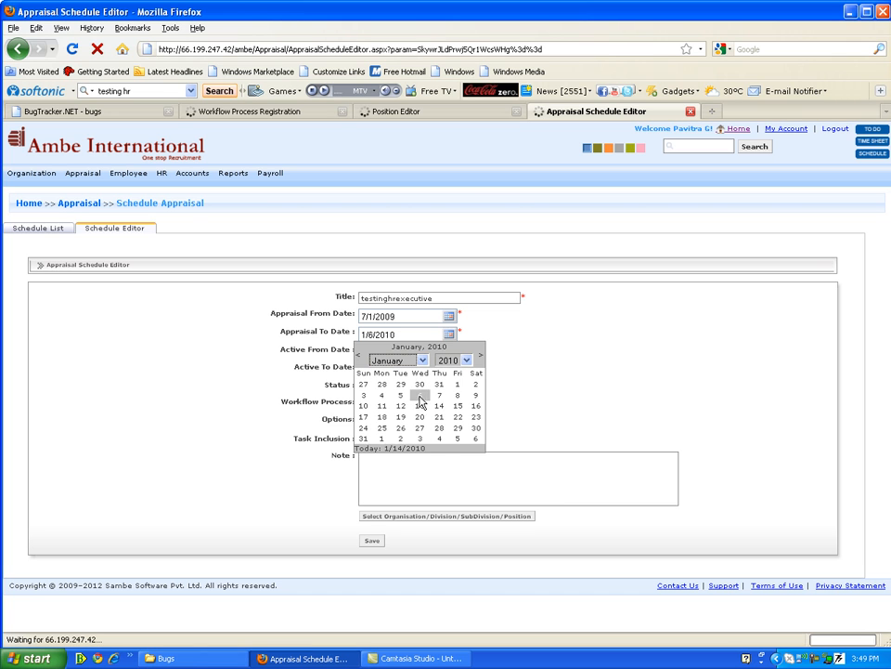
{"action": "left_click", "coordinate": [502, 363]}
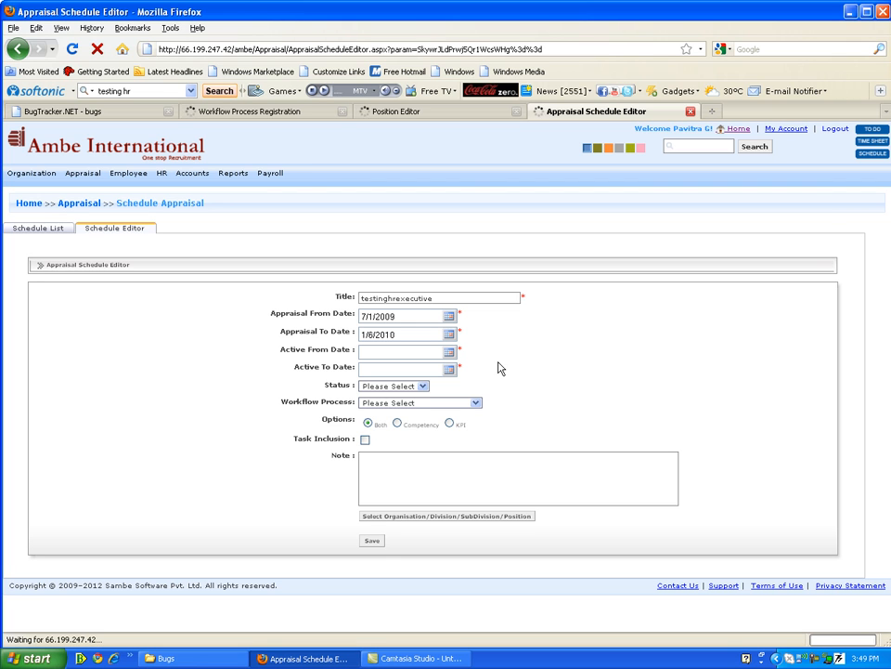
Step: Set the schedule's Active From Date to 7/15/2008
{"action": "left_click", "coordinate": [449, 352]}
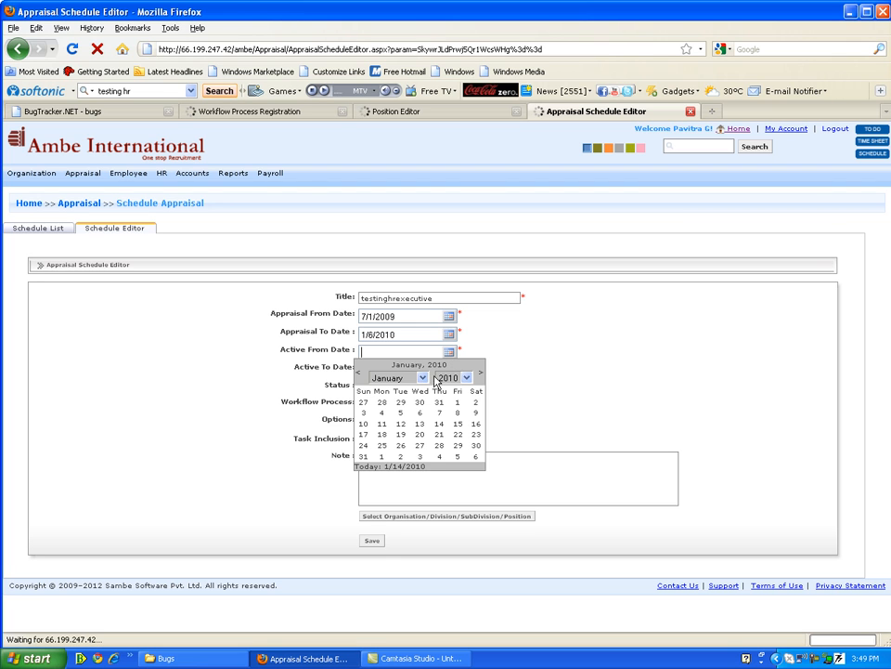
{"action": "left_click", "coordinate": [423, 378]}
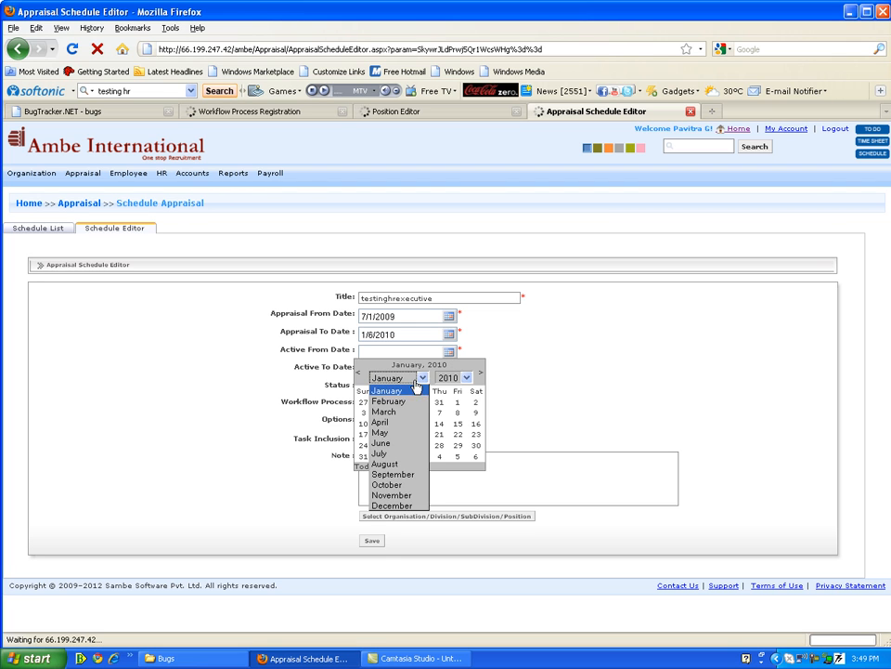
{"action": "left_click", "coordinate": [392, 453]}
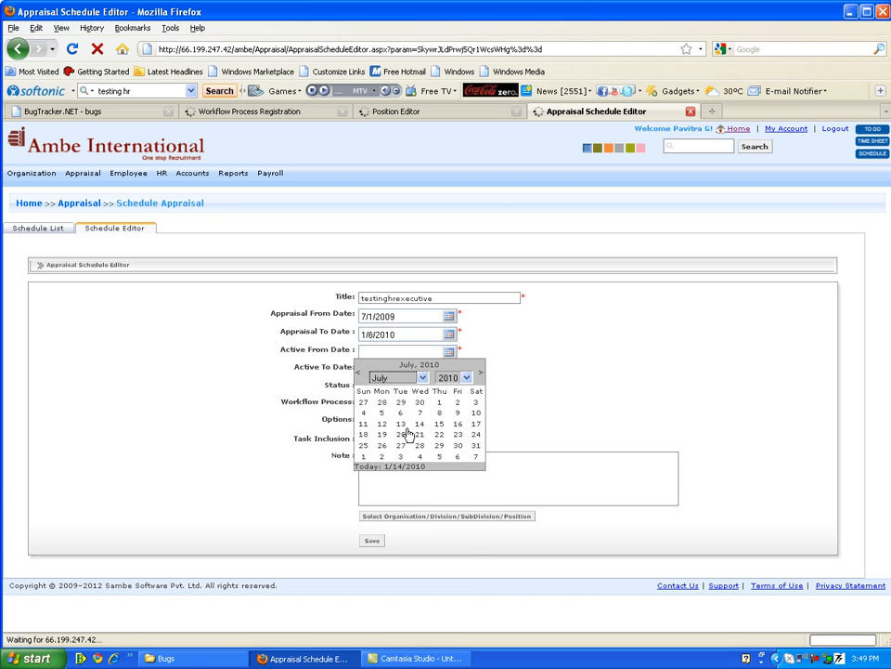
{"action": "left_click", "coordinate": [468, 379]}
{"action": "left_click", "coordinate": [452, 478]}
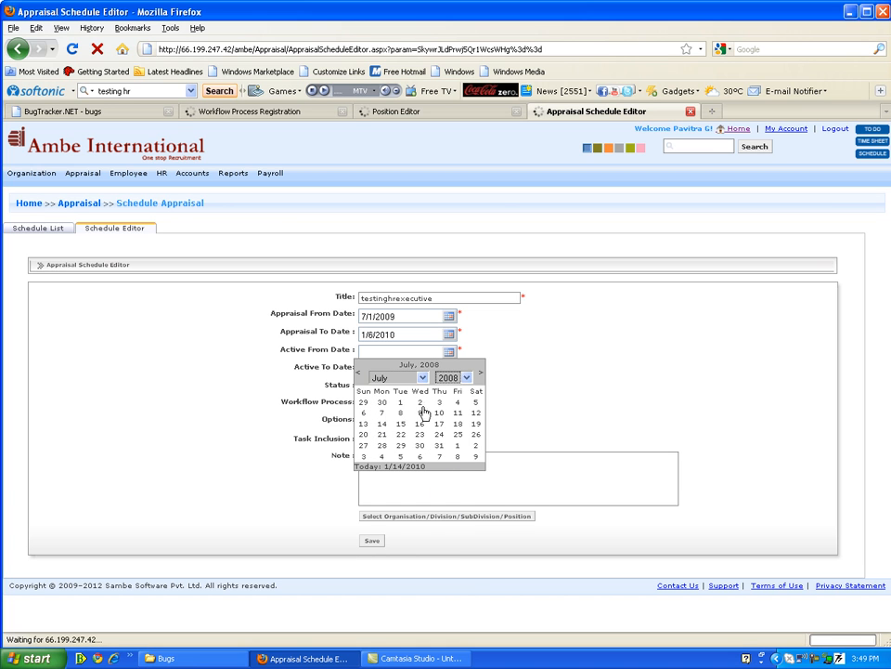
{"action": "left_click", "coordinate": [404, 425]}
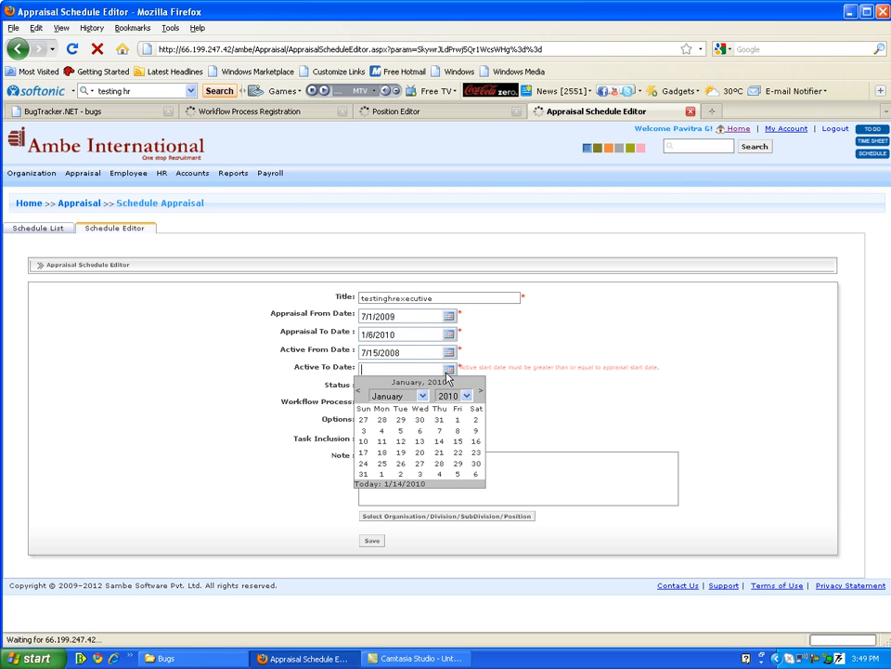
Step: Change the schedule's Active From Date to 7/14/2009 and set its Active To Date to 1/13/2010
{"action": "left_click", "coordinate": [450, 354]}
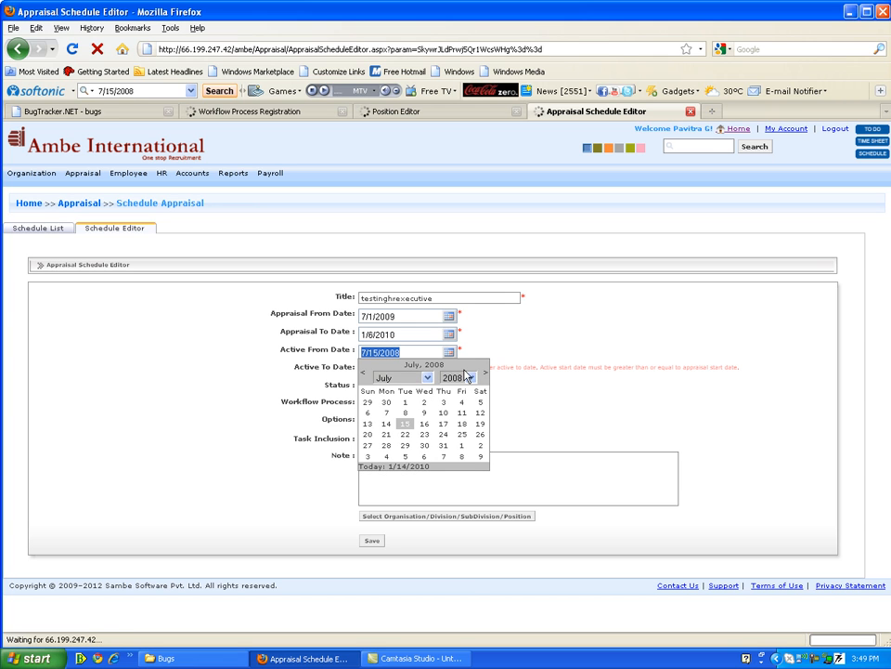
{"action": "left_click", "coordinate": [471, 377]}
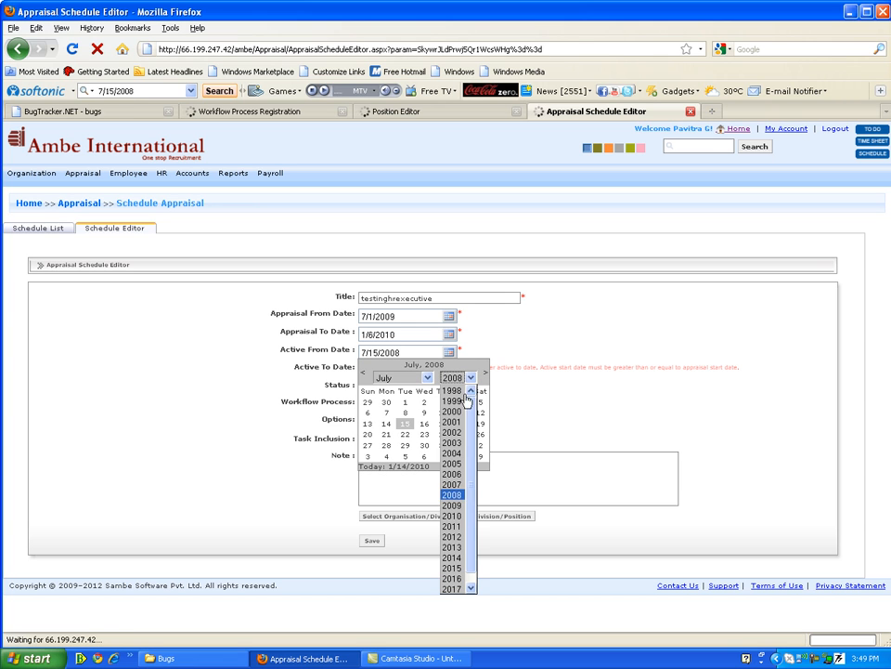
{"action": "left_click", "coordinate": [451, 504]}
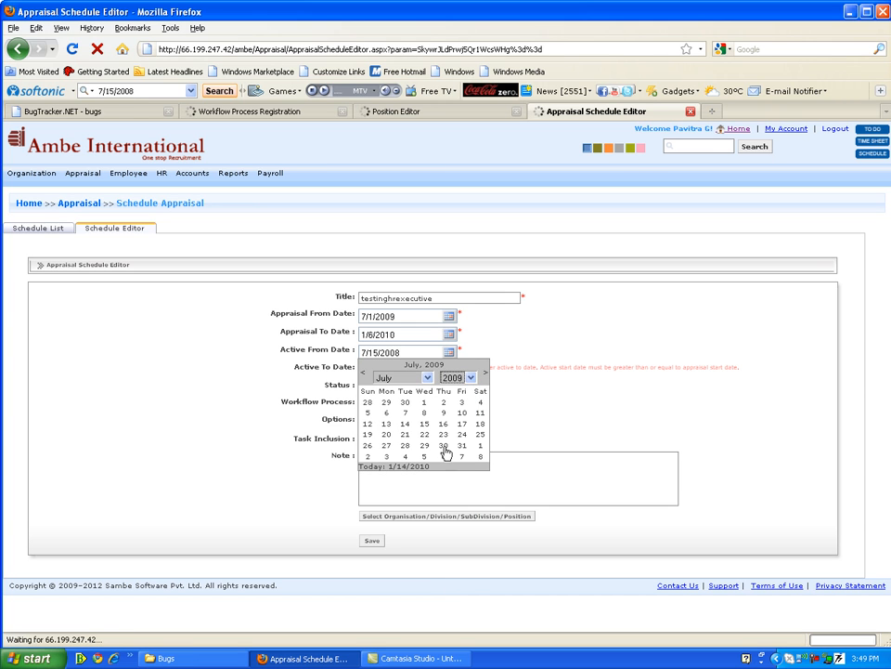
{"action": "left_click", "coordinate": [405, 423]}
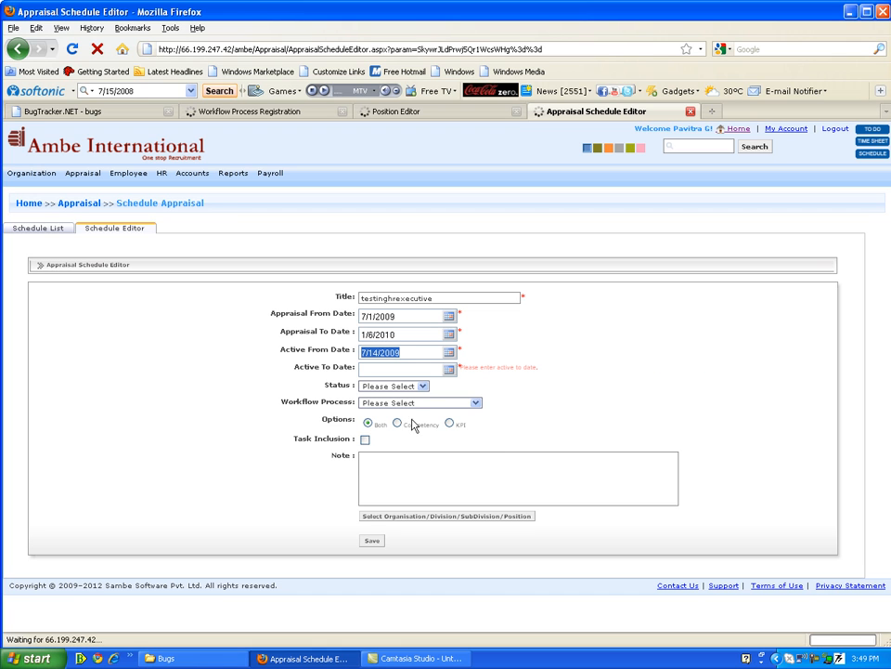
{"action": "left_click", "coordinate": [450, 370]}
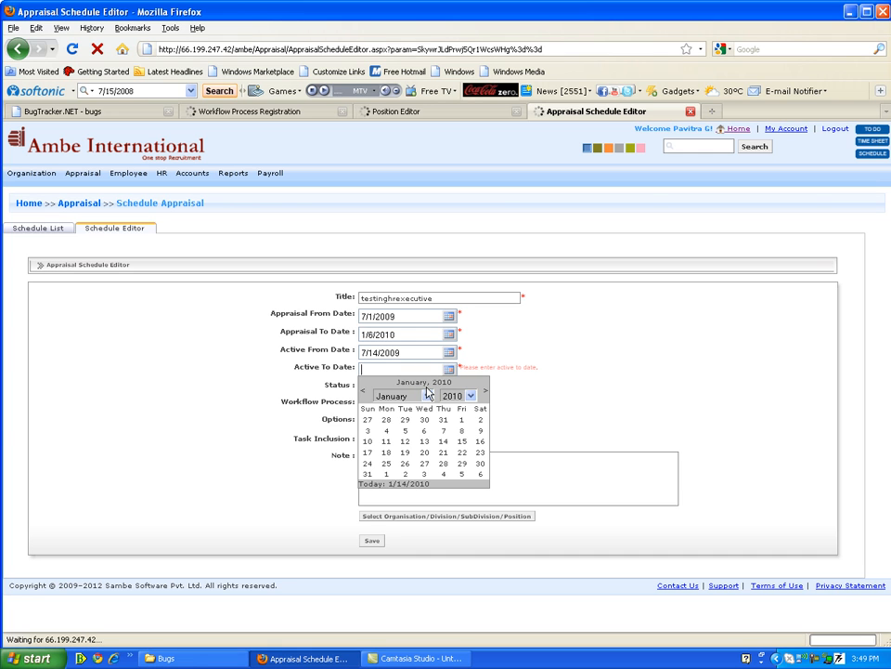
{"action": "left_click", "coordinate": [425, 442]}
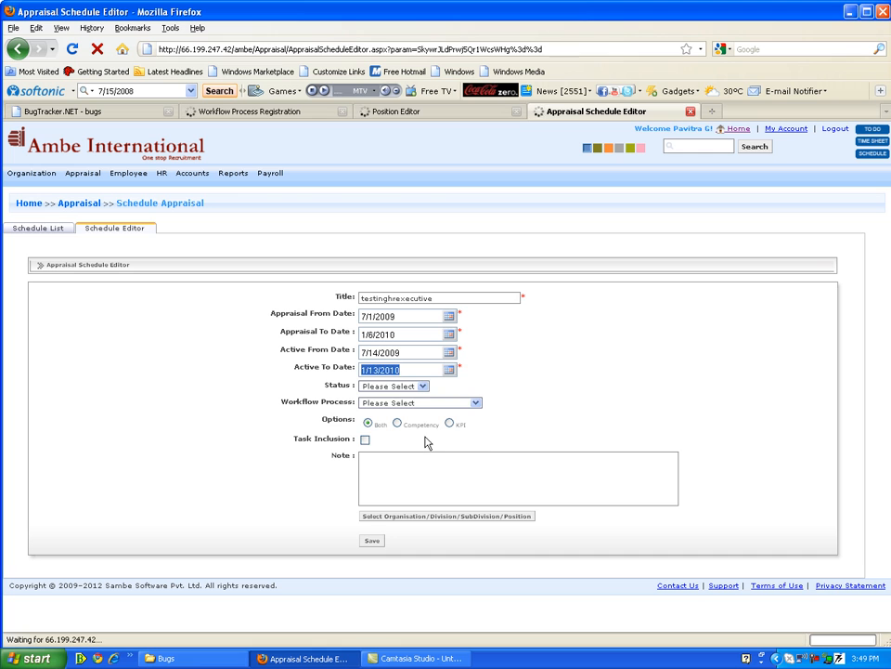
Step: Set the schedule's status to In Progress and its workflow process to TestingapprasisalHR
{"action": "left_click", "coordinate": [423, 386]}
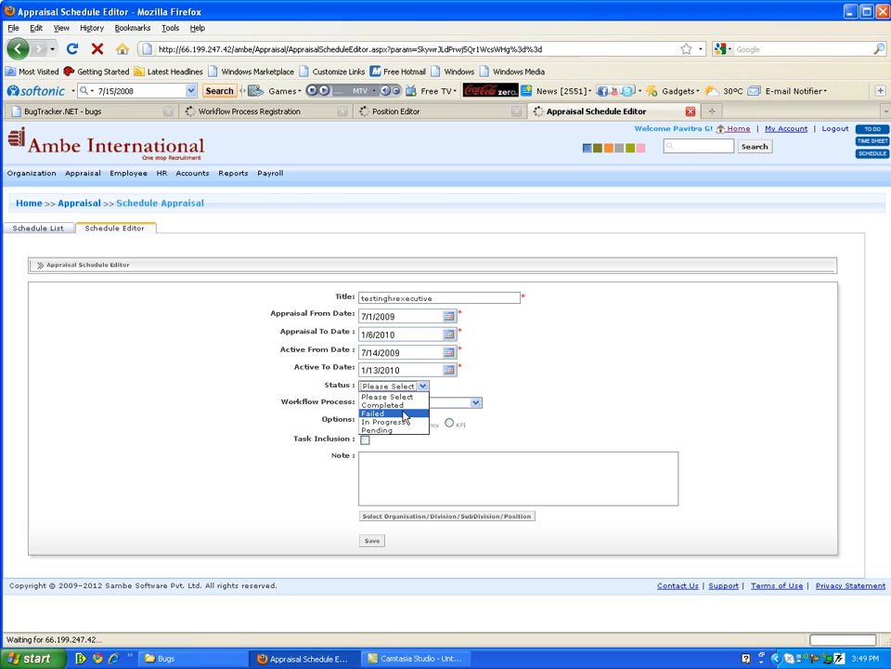
{"action": "left_click", "coordinate": [400, 420]}
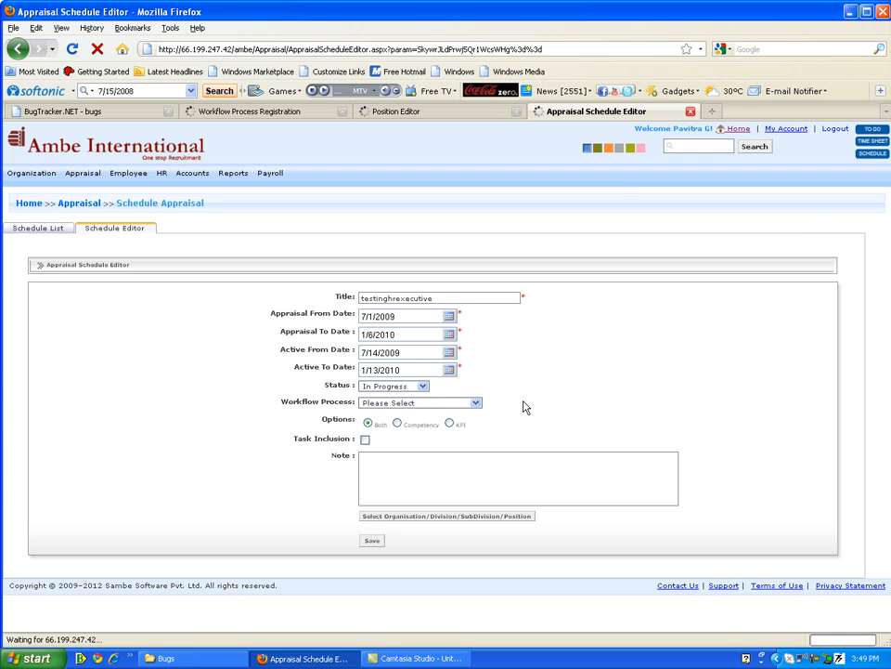
{"action": "left_click", "coordinate": [474, 403]}
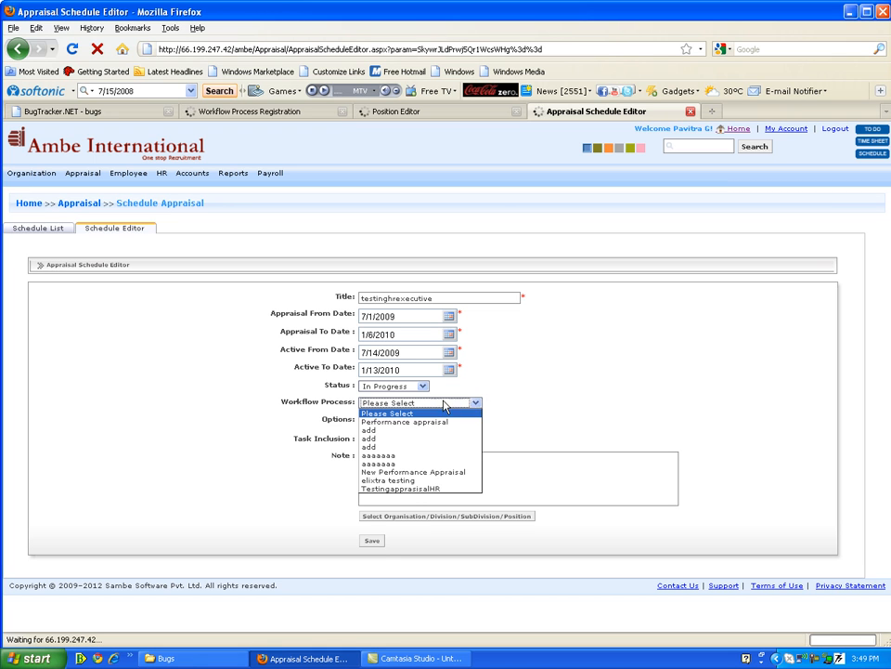
{"action": "left_click", "coordinate": [427, 489]}
{"action": "left_click", "coordinate": [423, 486]}
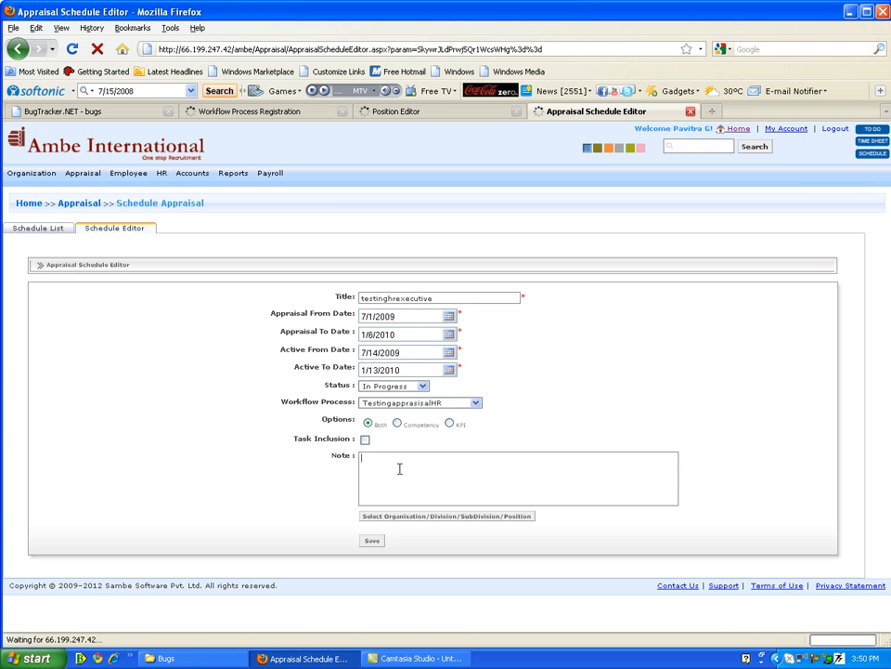
{"action": "left_click", "coordinate": [400, 468]}
Step: Add the HR Executive position from GulfPersonnel FZ LLC's General HR subdivision in the organization chart to the schedule
{"action": "left_click", "coordinate": [392, 517]}
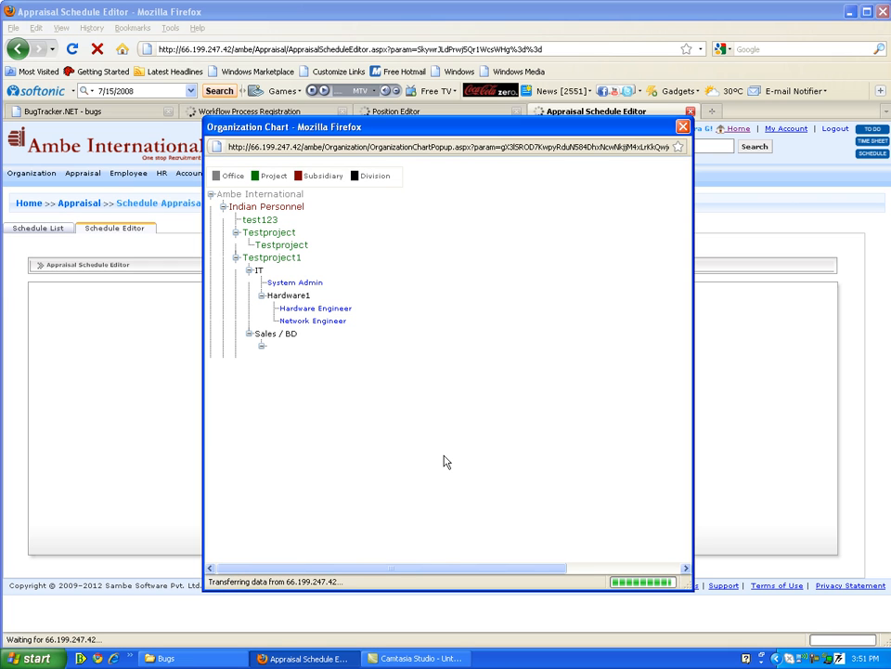
{"action": "scroll", "coordinate": [444, 461], "scroll_direction": "down", "scroll_amount": 5}
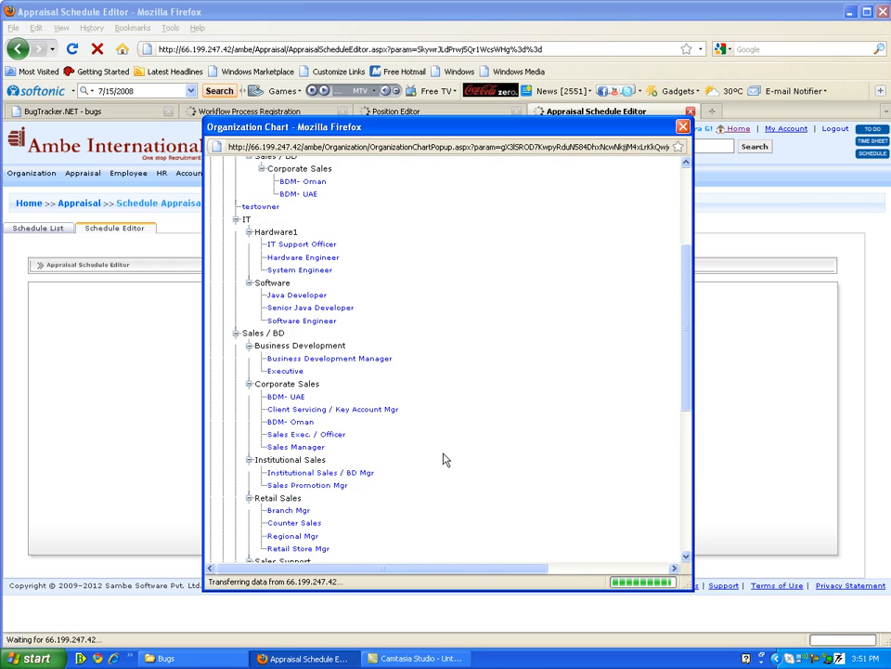
{"action": "scroll", "coordinate": [443, 459], "scroll_direction": "down", "scroll_amount": 4}
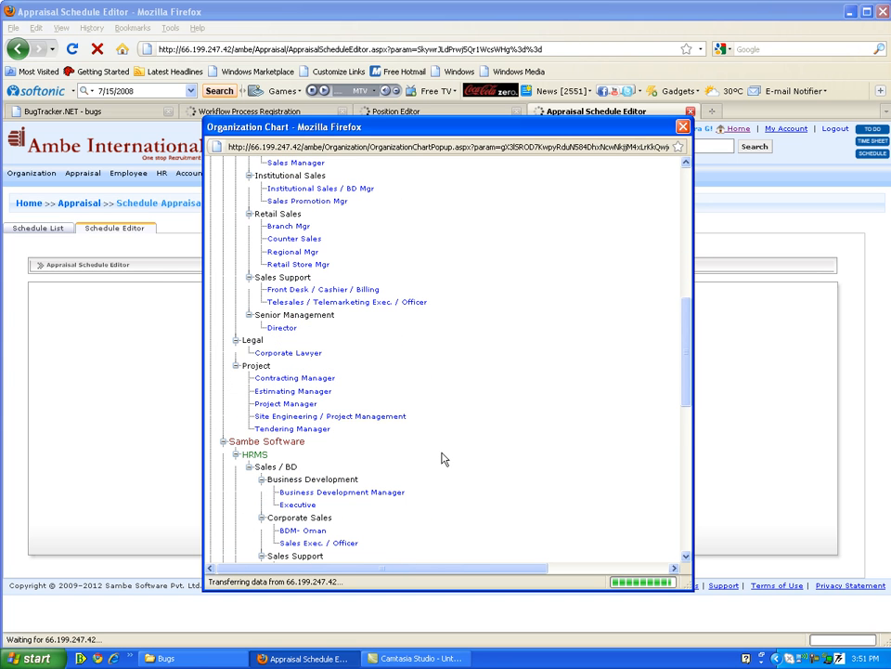
{"action": "scroll", "coordinate": [527, 442], "scroll_direction": "down", "scroll_amount": 3}
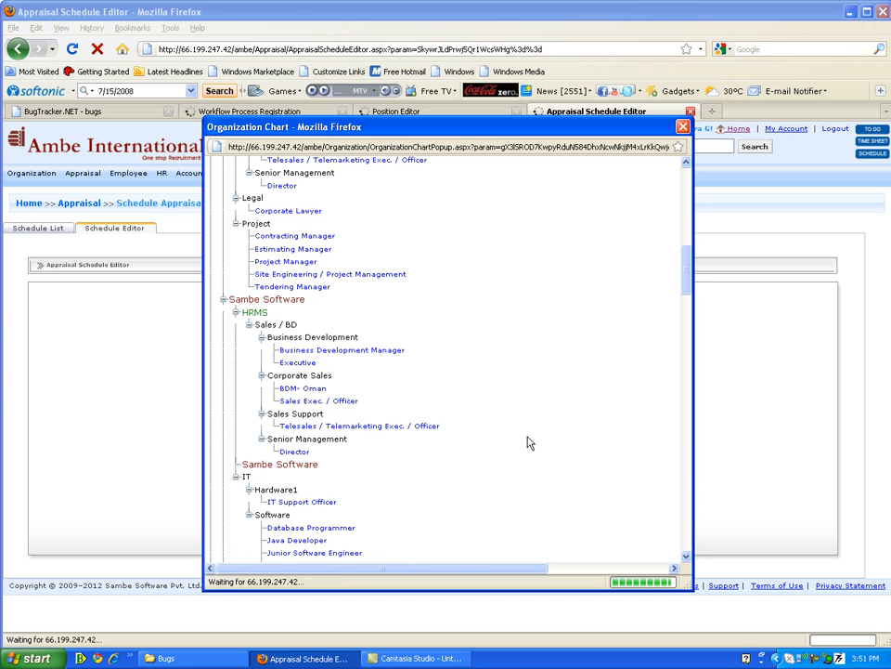
{"action": "scroll", "coordinate": [526, 443], "scroll_direction": "down", "scroll_amount": 12}
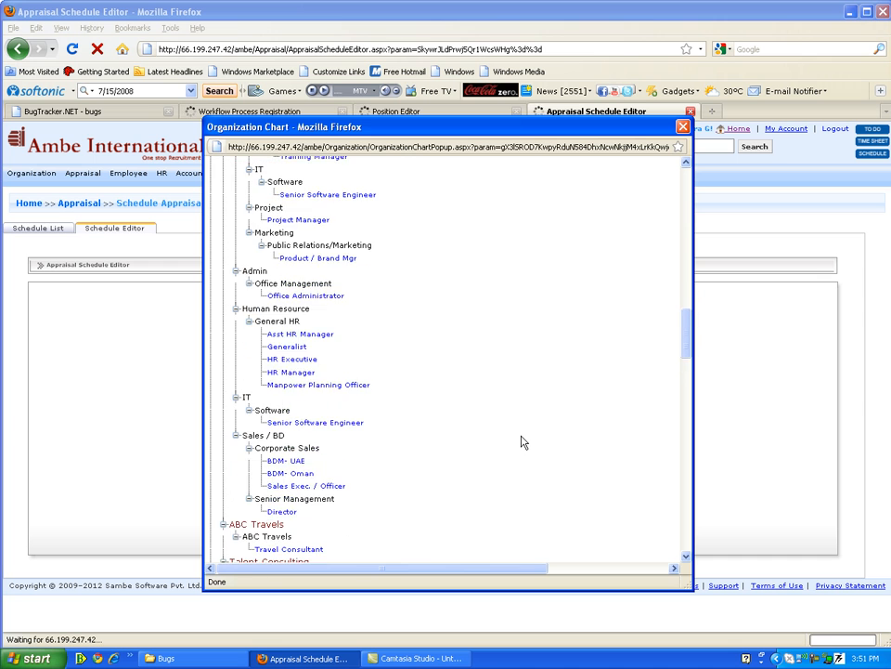
{"action": "scroll", "coordinate": [521, 442], "scroll_direction": "down", "scroll_amount": 3}
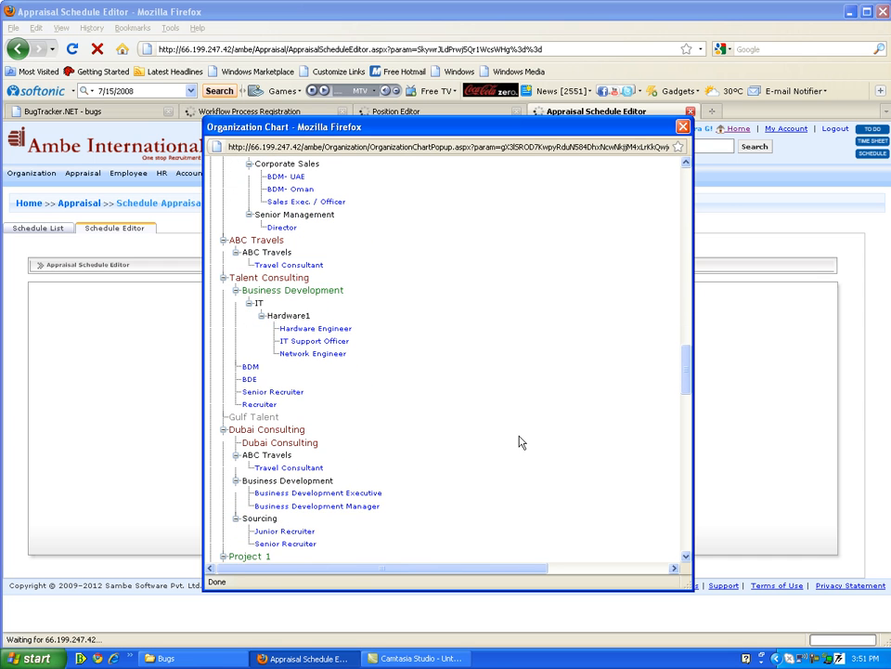
{"action": "scroll", "coordinate": [519, 442], "scroll_direction": "up", "scroll_amount": 4}
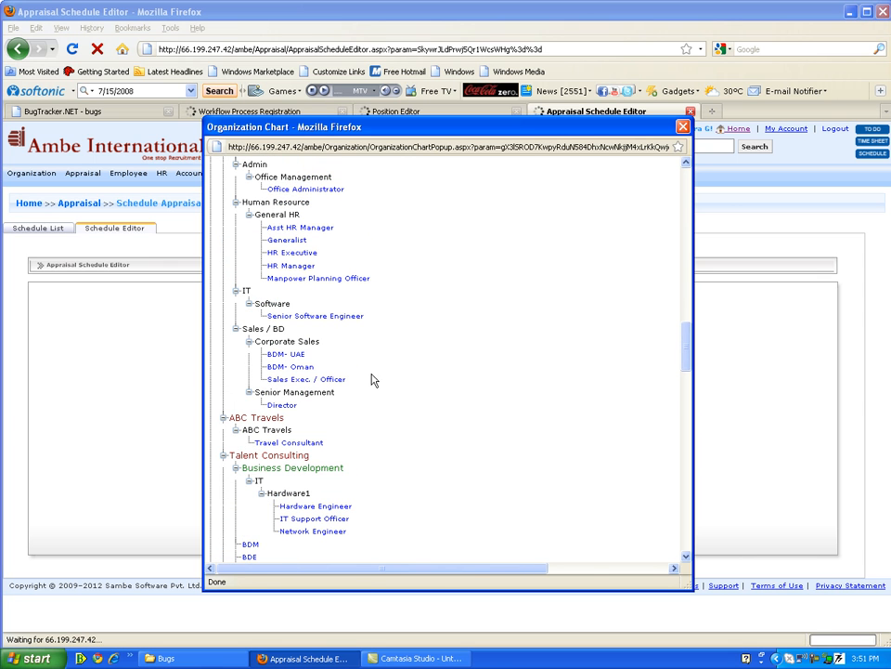
{"action": "left_click", "coordinate": [298, 252]}
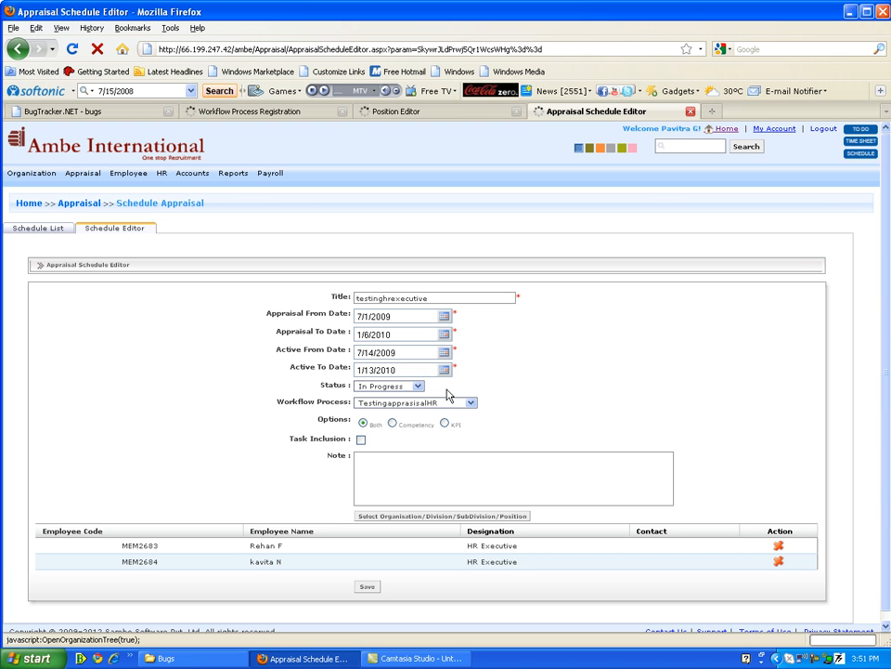
Step: Add the Generalist position from the same General HR subdivision to the schedule and save the appraisal schedule
{"action": "left_click", "coordinate": [450, 517]}
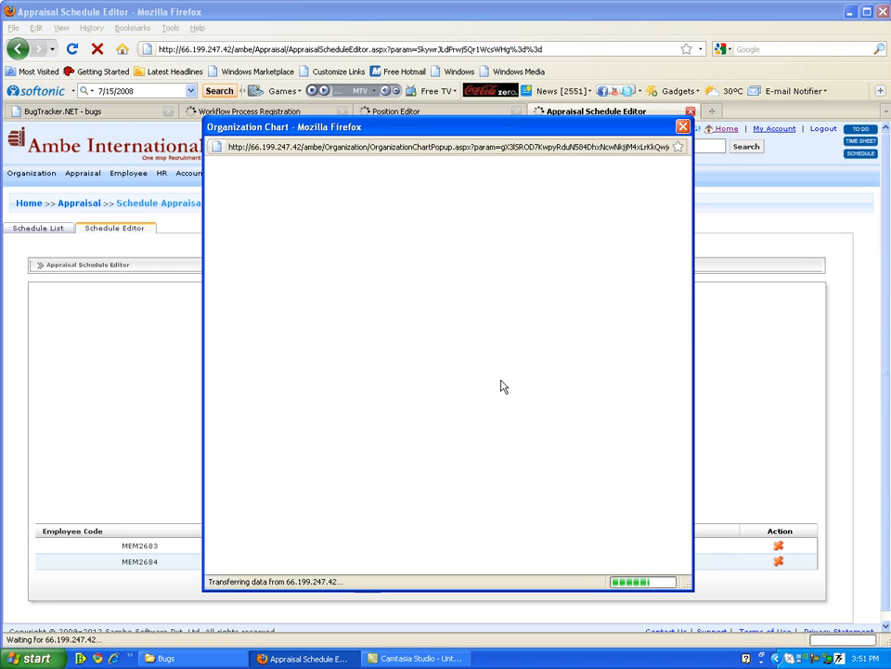
{"action": "scroll", "coordinate": [500, 417], "scroll_direction": "down", "scroll_amount": 12}
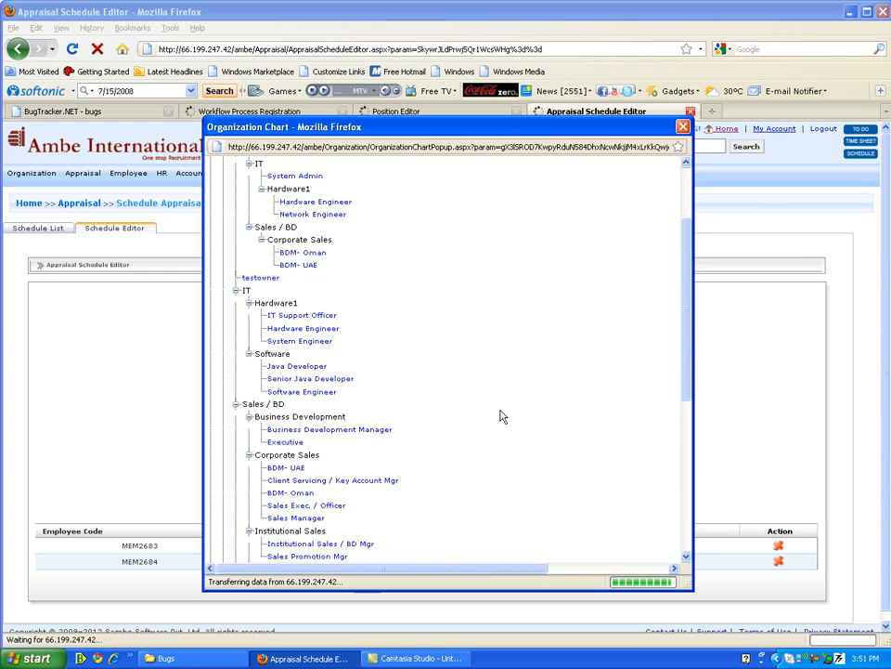
{"action": "scroll", "coordinate": [496, 414], "scroll_direction": "down", "scroll_amount": 4}
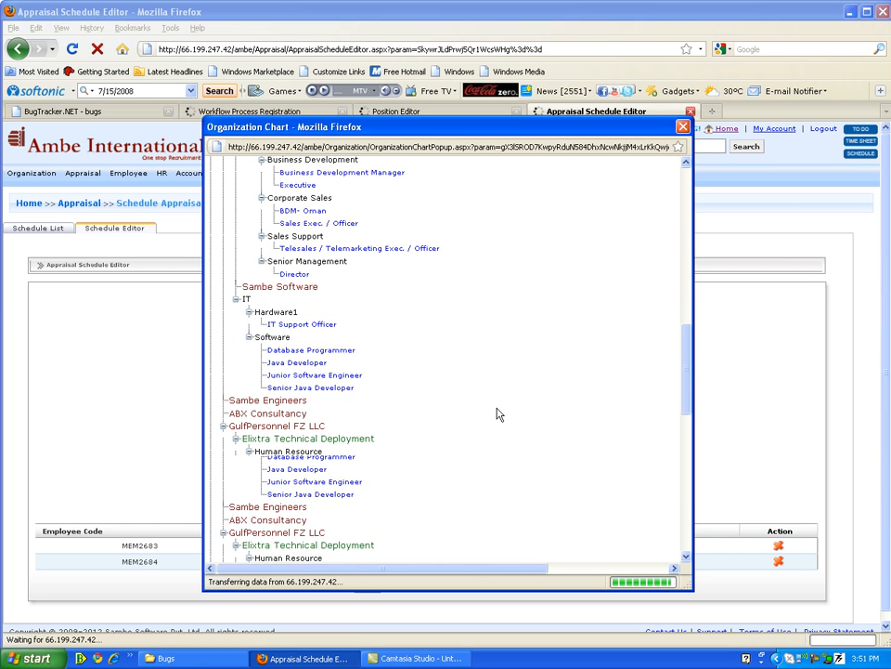
{"action": "scroll", "coordinate": [498, 413], "scroll_direction": "down", "scroll_amount": 5}
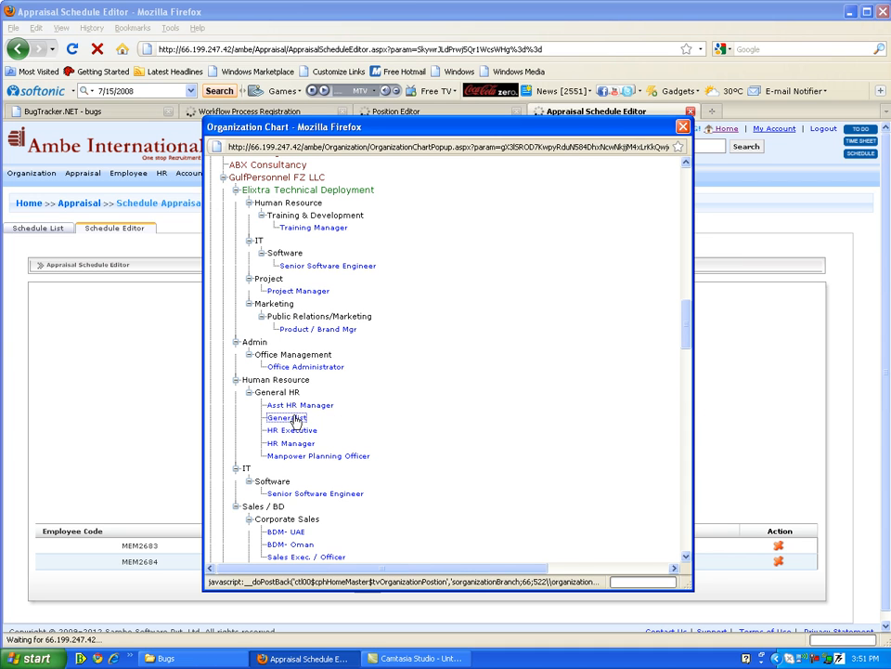
{"action": "left_click", "coordinate": [295, 418]}
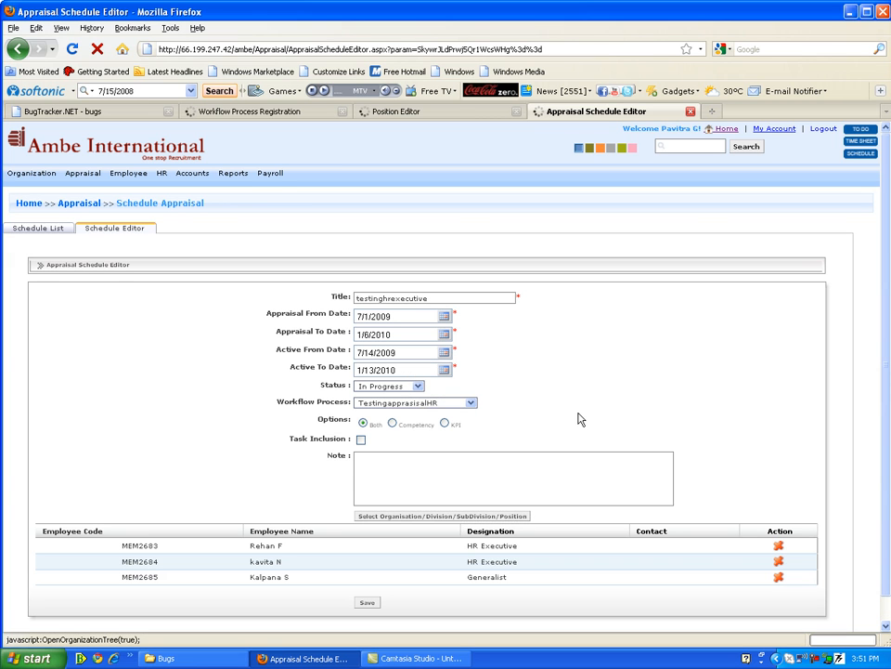
{"action": "scroll", "coordinate": [665, 408], "scroll_direction": "down", "scroll_amount": 1}
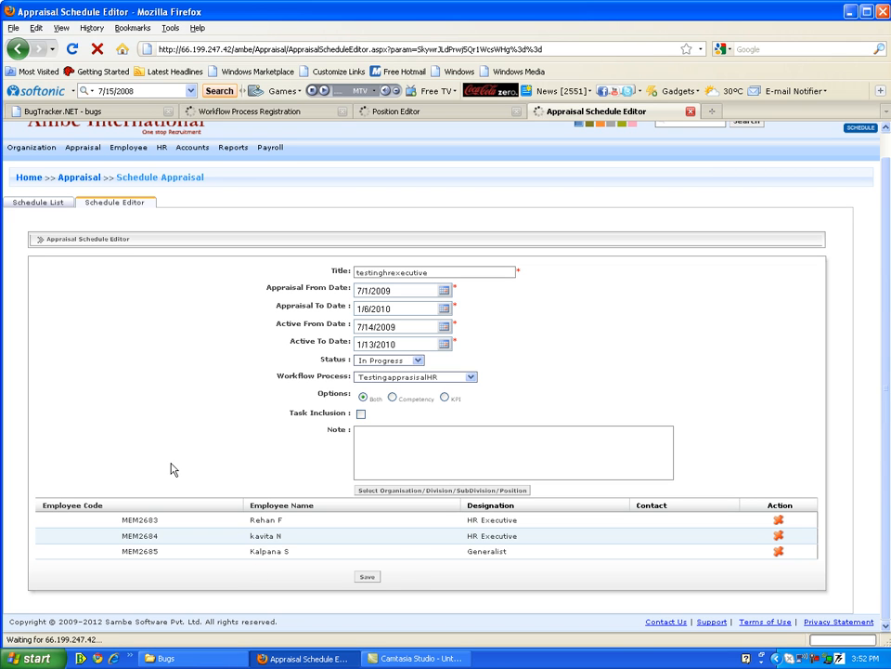
{"action": "left_click", "coordinate": [364, 577]}
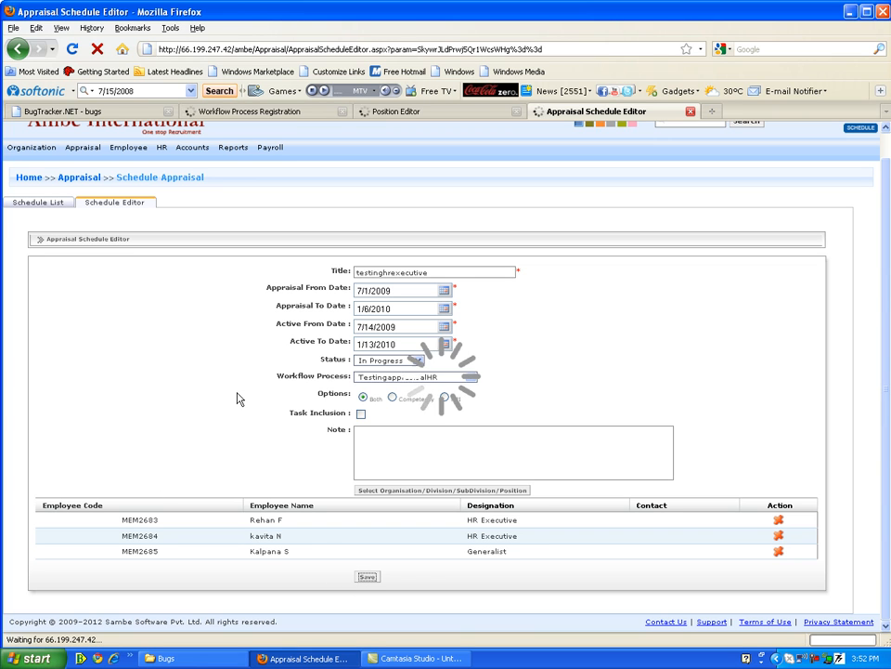